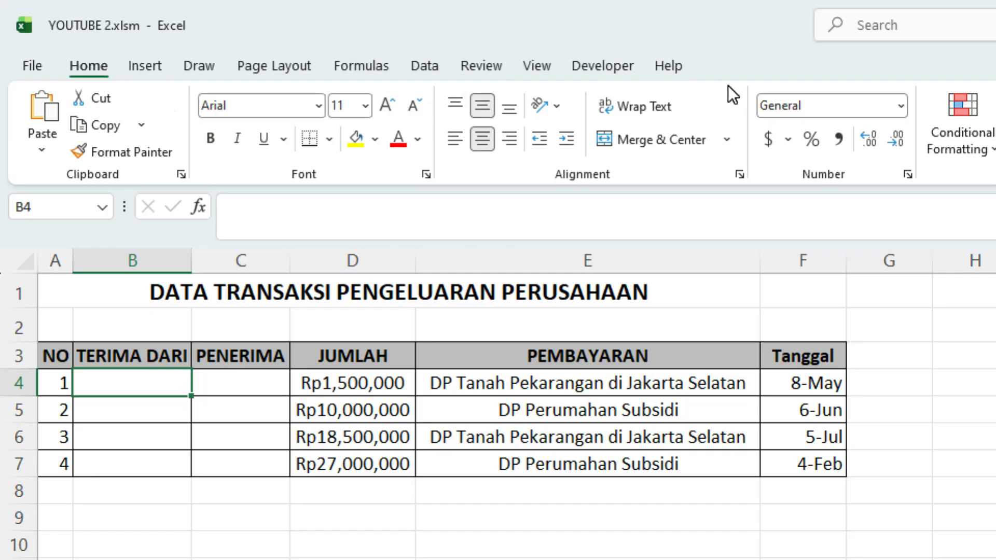
# - Open the ribbon customization options and reposition the dialog so its command lists can be seen
pyautogui.rightClick(590, 79)
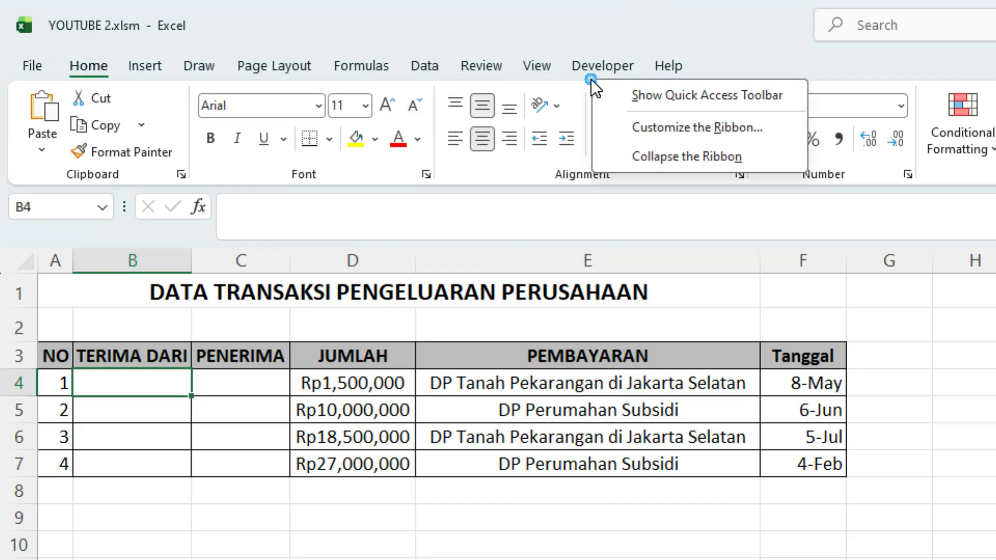
pyautogui.rightClick(562, 80)
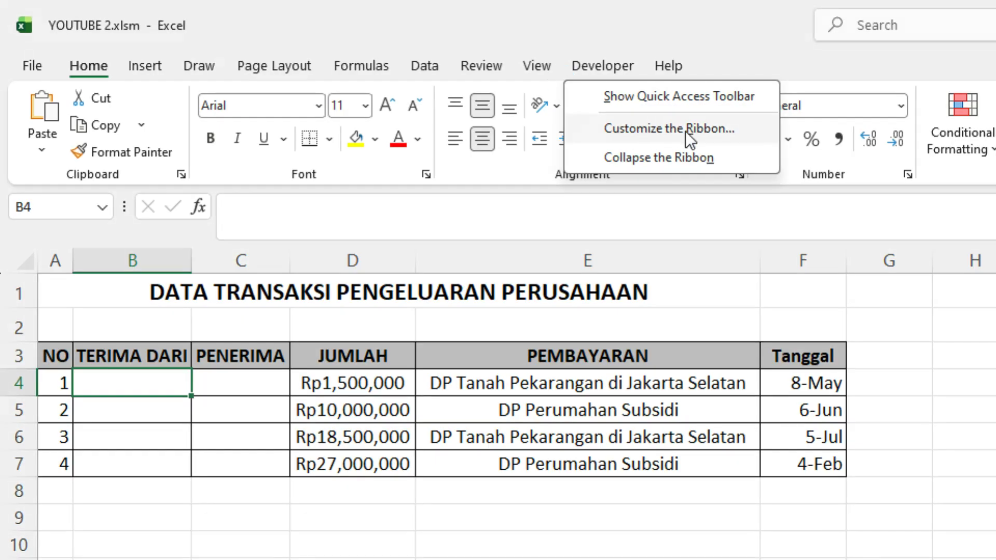
pyautogui.click(709, 131)
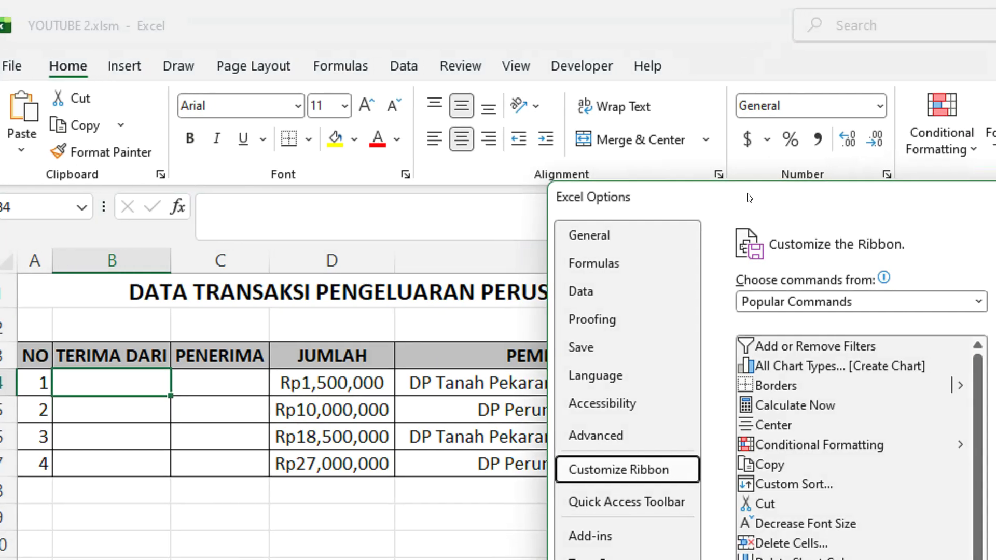
pyautogui.moveTo(757, 196); pyautogui.dragTo(538, 60)
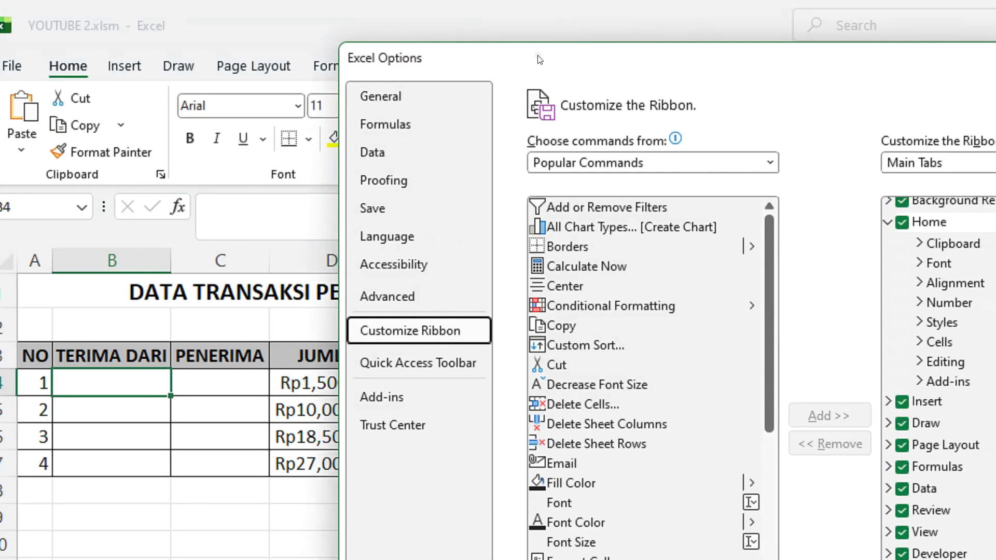
# - Set the source of available commands to All Commands
pyautogui.click(569, 218)
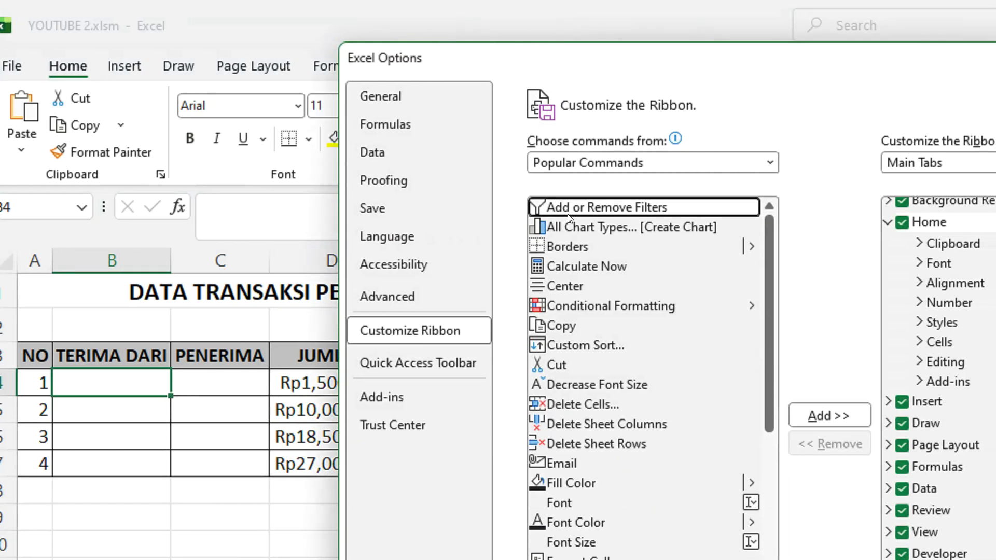
pyautogui.press('Down')
pyautogui.press('Down')
pyautogui.press('Down')
pyautogui.press('Down')
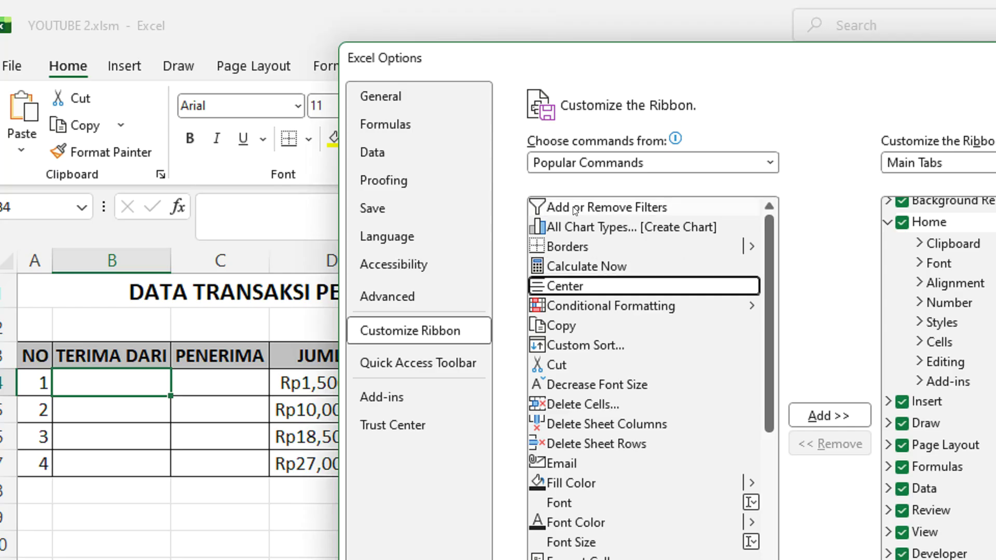
pyautogui.click(632, 163)
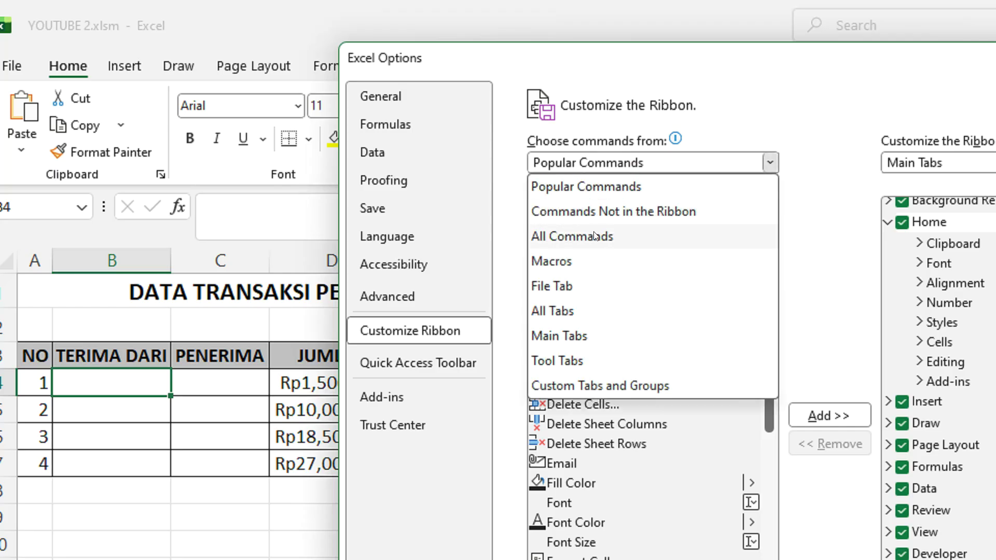
pyautogui.click(566, 238)
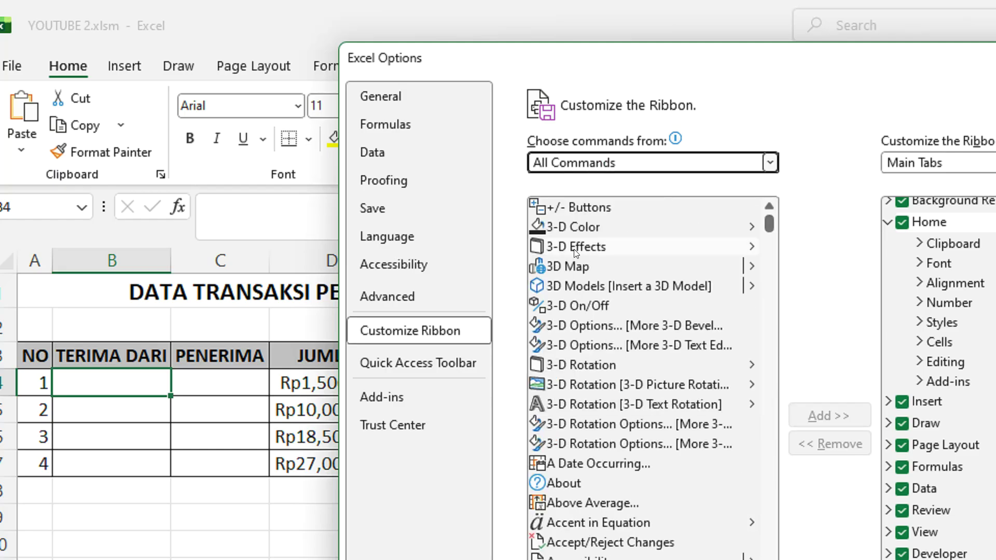
# - Find the Camera command among all commands and select it
pyautogui.click(574, 251)
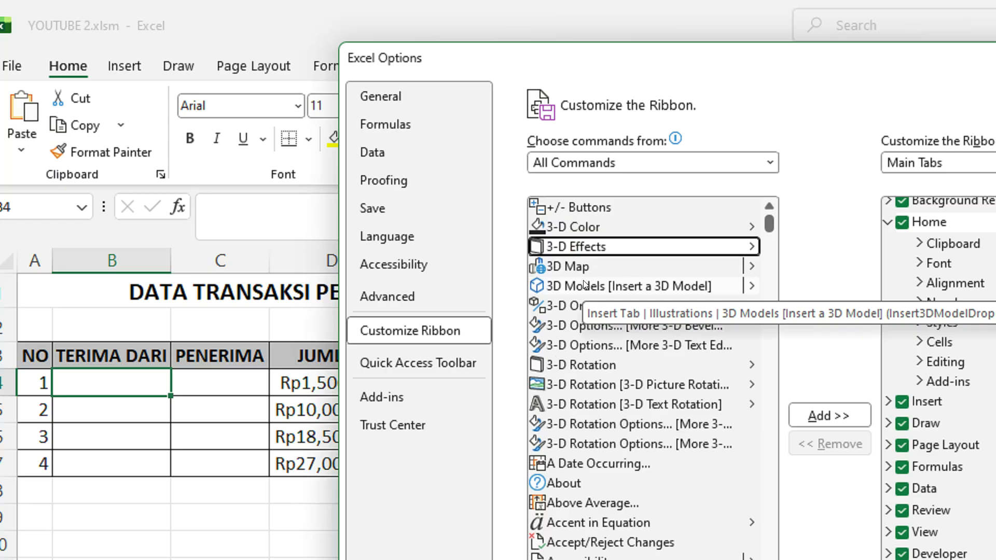
pyautogui.press('c')
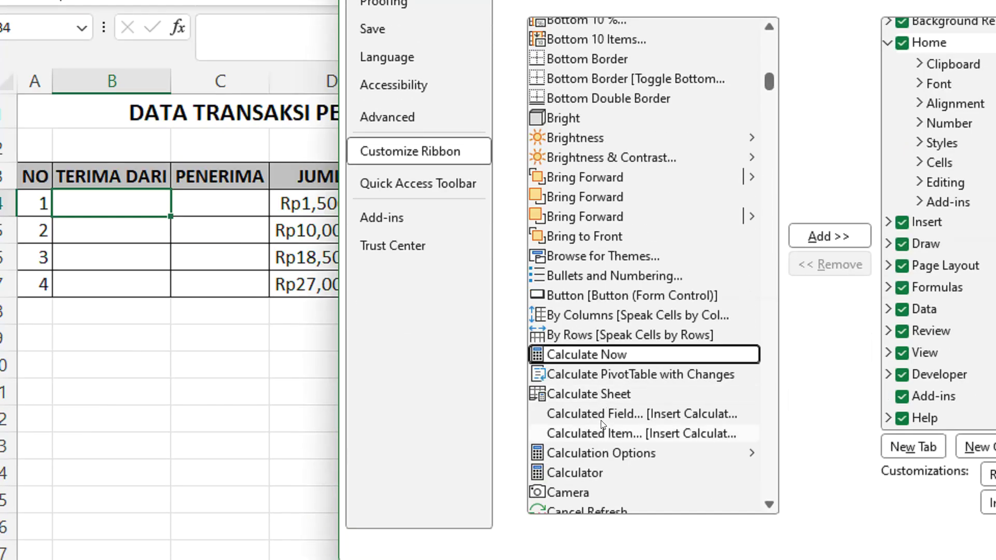
pyautogui.scroll(-2, 610, 516)
pyautogui.scroll(-2, 610, 381)
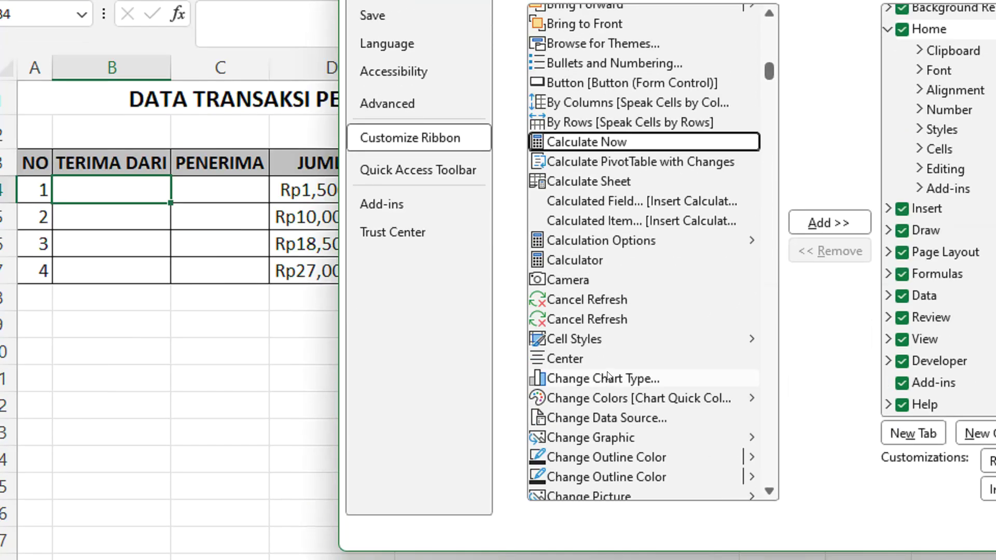
pyautogui.scroll(2, 605, 366)
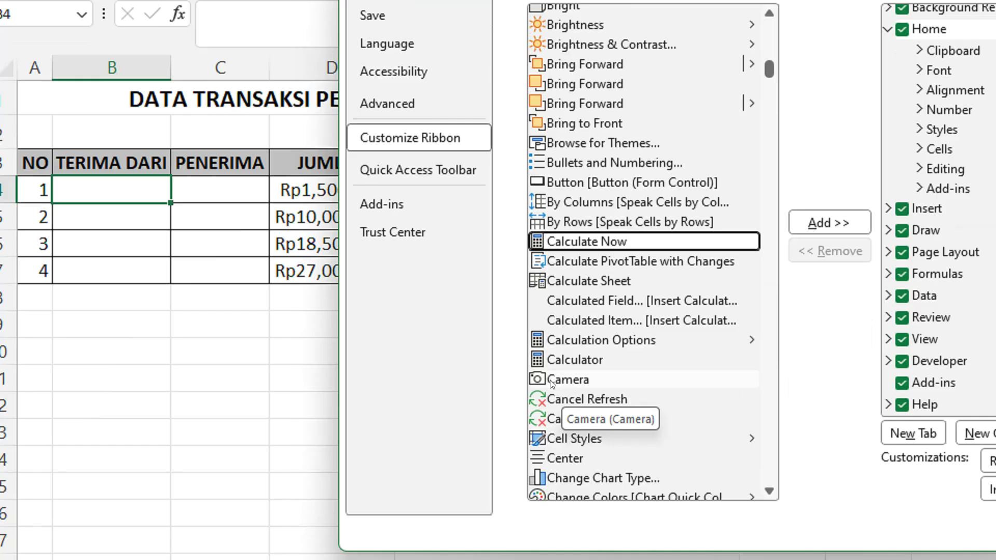
pyautogui.click(572, 384)
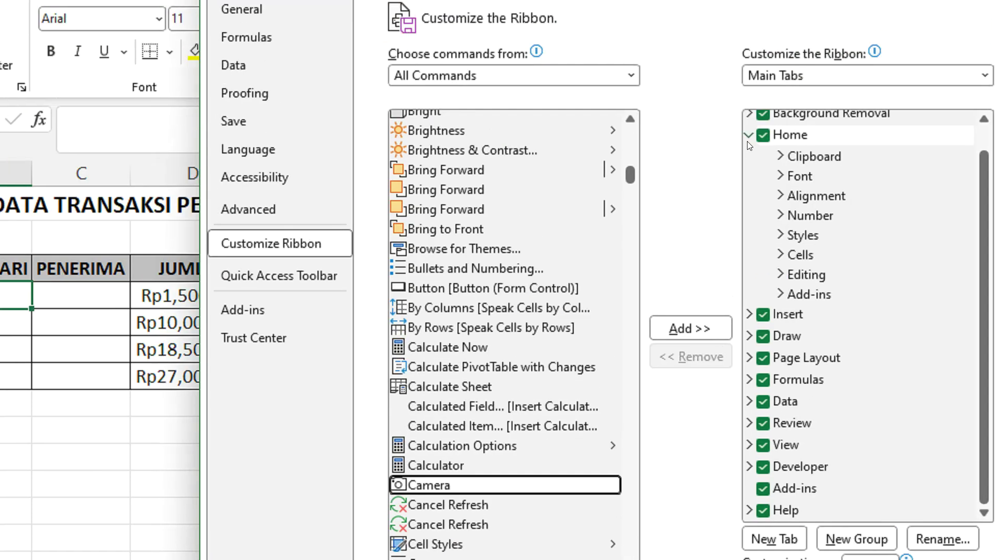
# - Add a new custom ribbon tab after Home and rename it Kamera
pyautogui.doubleClick(898, 31)
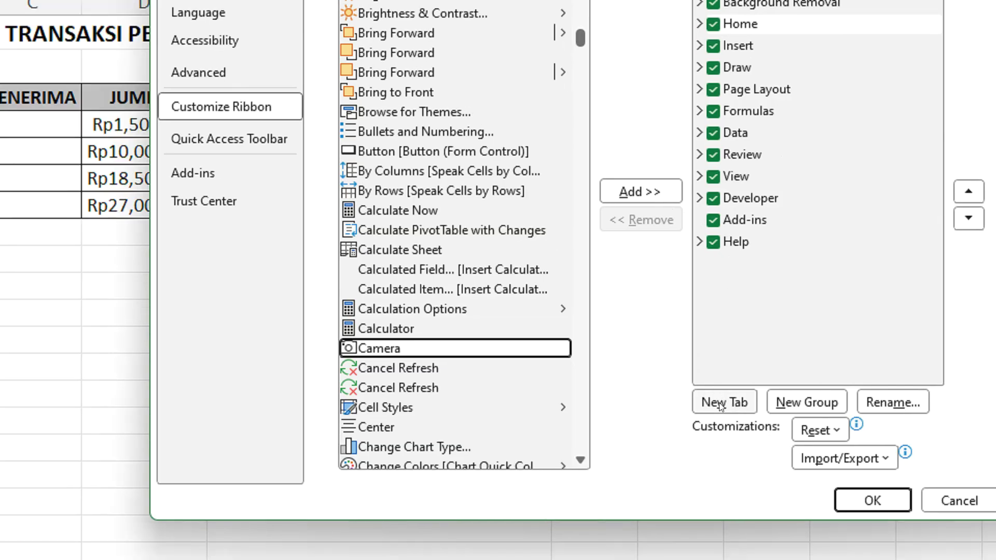
pyautogui.click(718, 403)
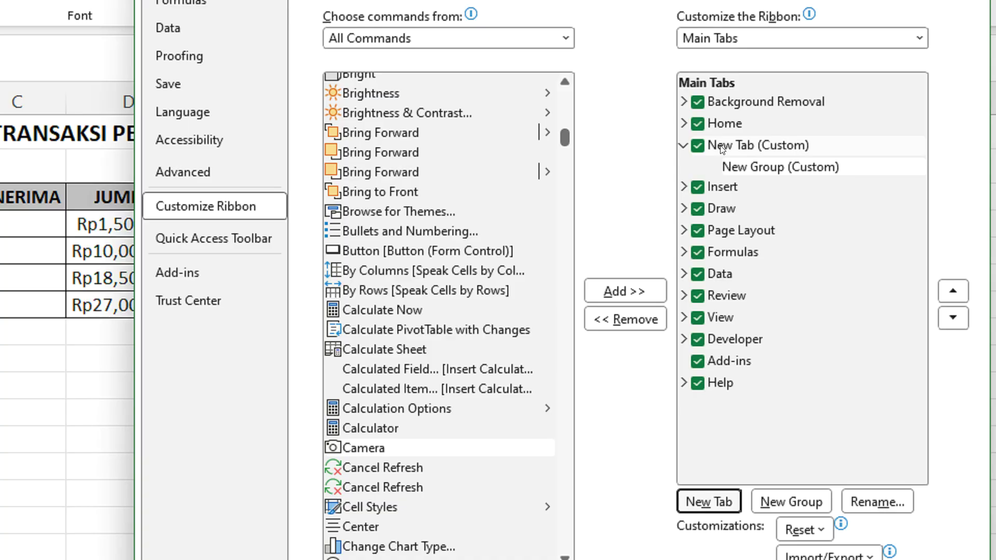
pyautogui.rightClick(731, 151)
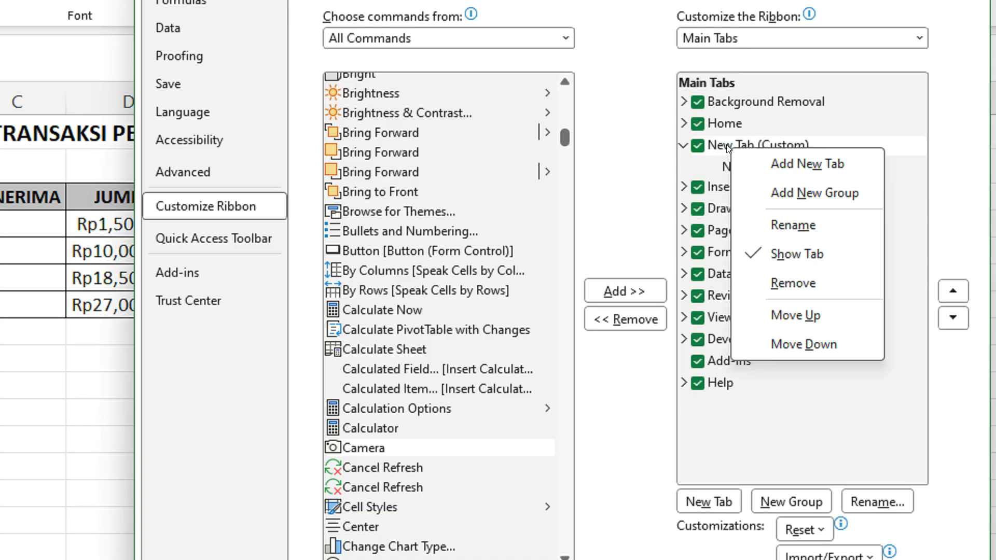
pyautogui.click(726, 144)
pyautogui.rightClick(726, 145)
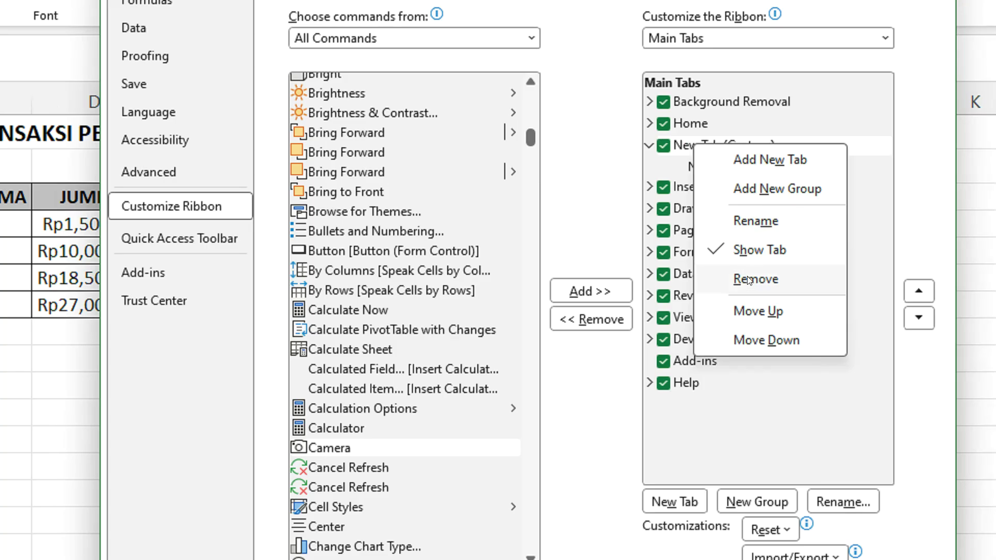
pyautogui.press('Escape')
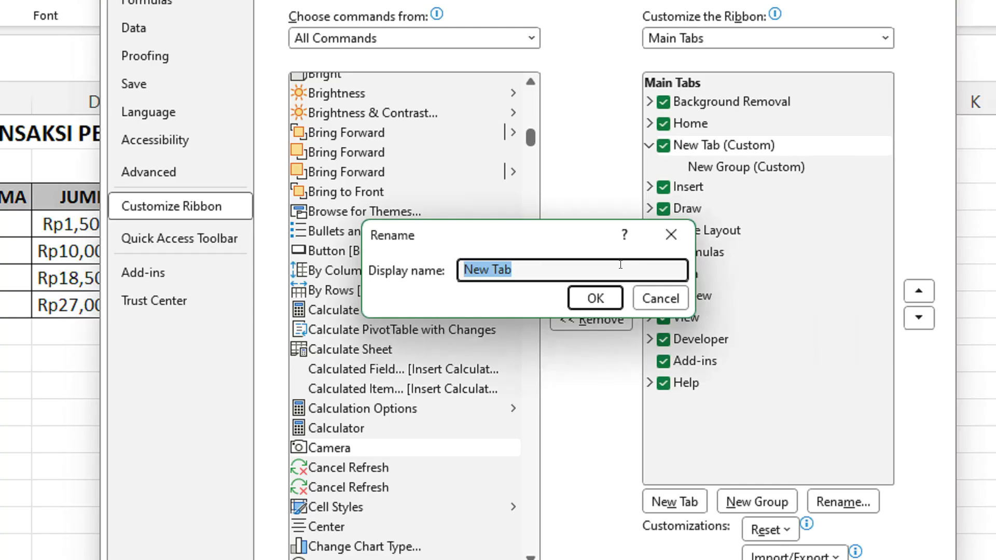
pyautogui.write('Kamre')
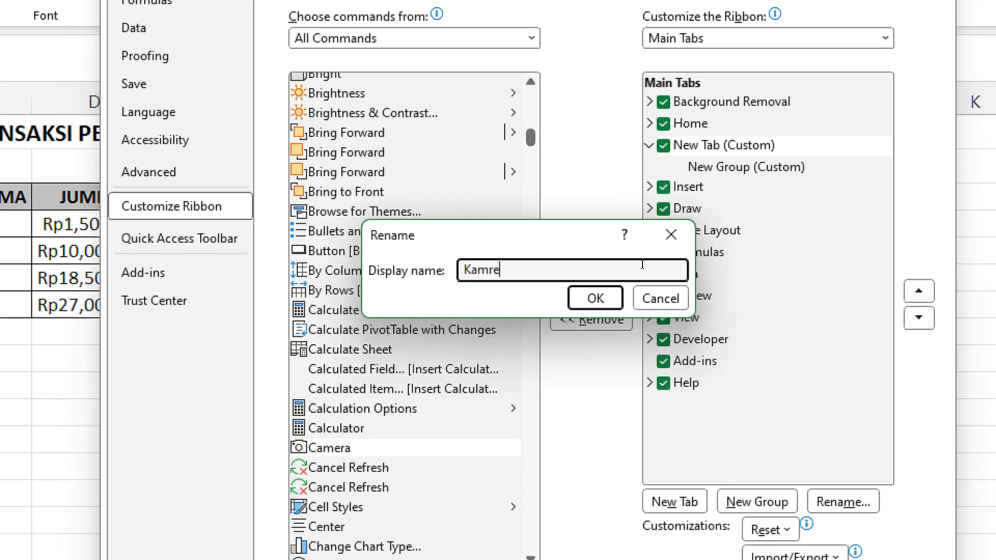
pyautogui.press('BackSpace')
pyautogui.press('BackSpace')
pyautogui.write('era')
pyautogui.click(603, 305)
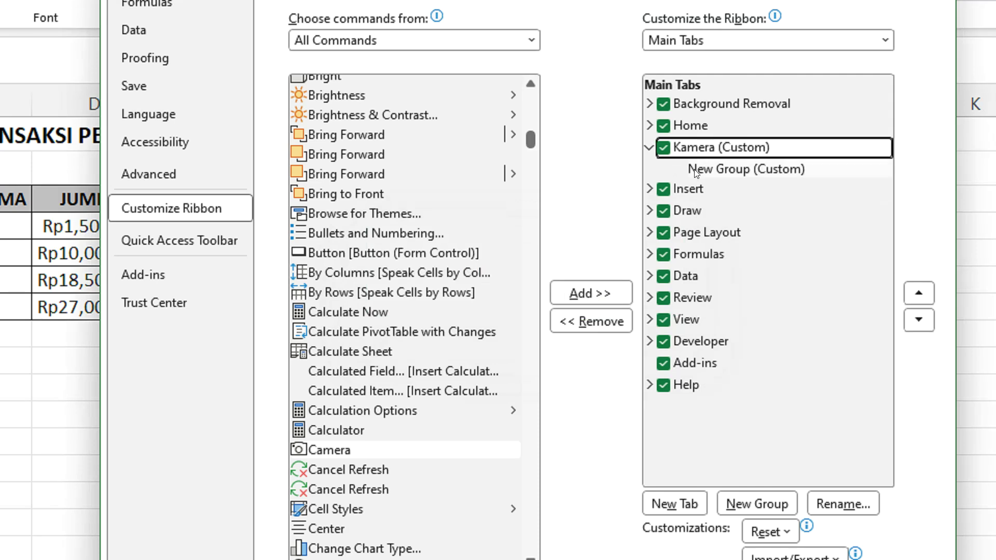
# - Try to add the Camera command directly to the custom Kamera tab
pyautogui.click(697, 170)
pyautogui.click(698, 151)
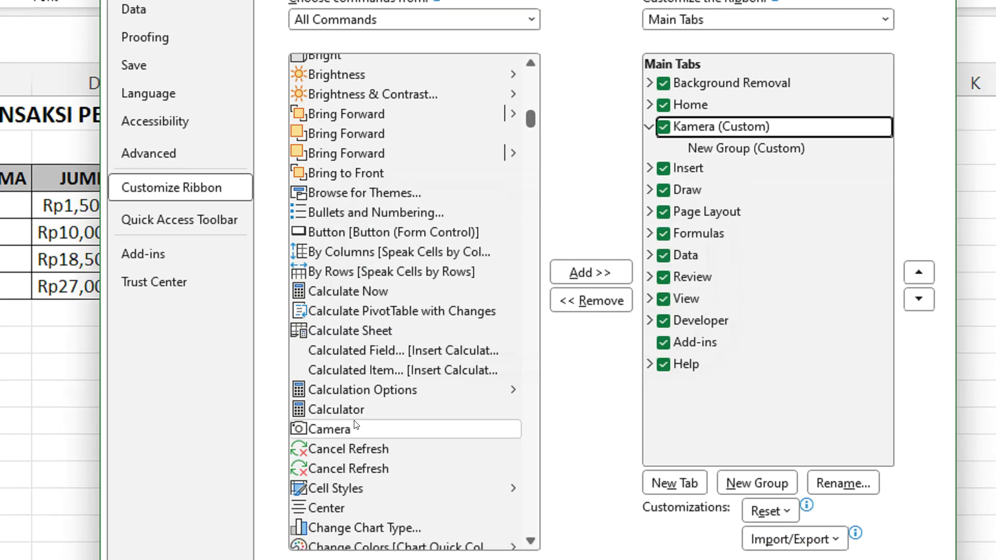
pyautogui.click(341, 451)
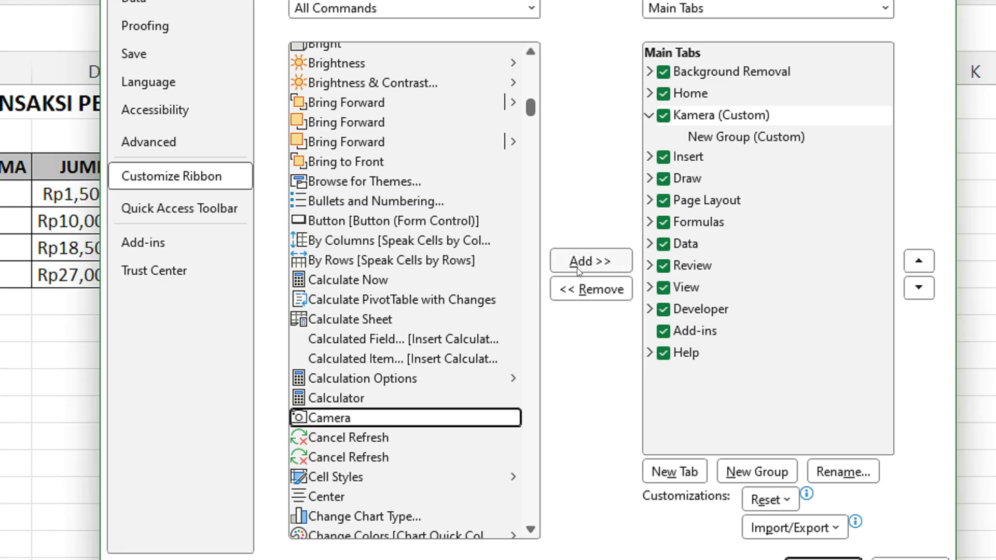
pyautogui.click(604, 268)
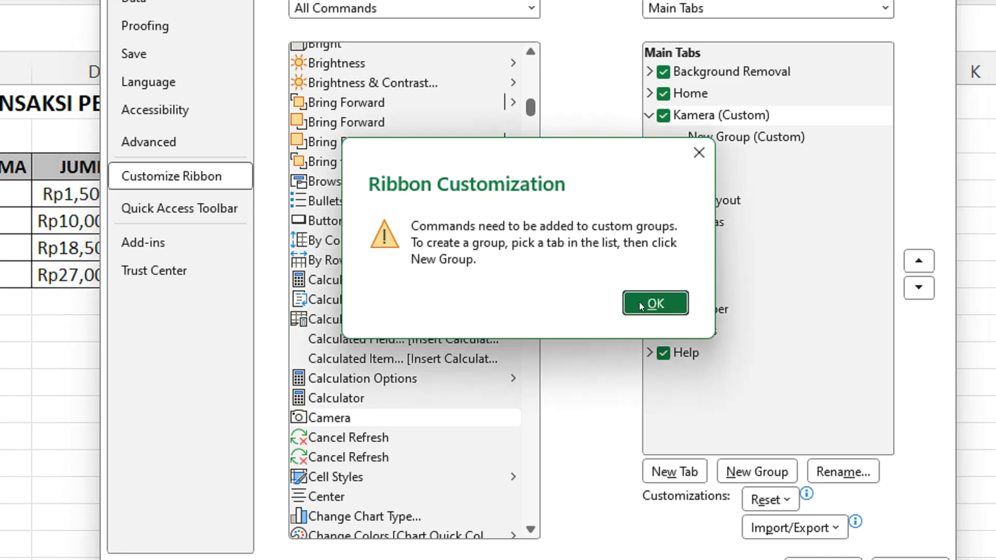
pyautogui.click(639, 302)
# - Add the Camera command to the new group under the Kamera tab and apply the ribbon customization
pyautogui.click(706, 134)
pyautogui.click(705, 131)
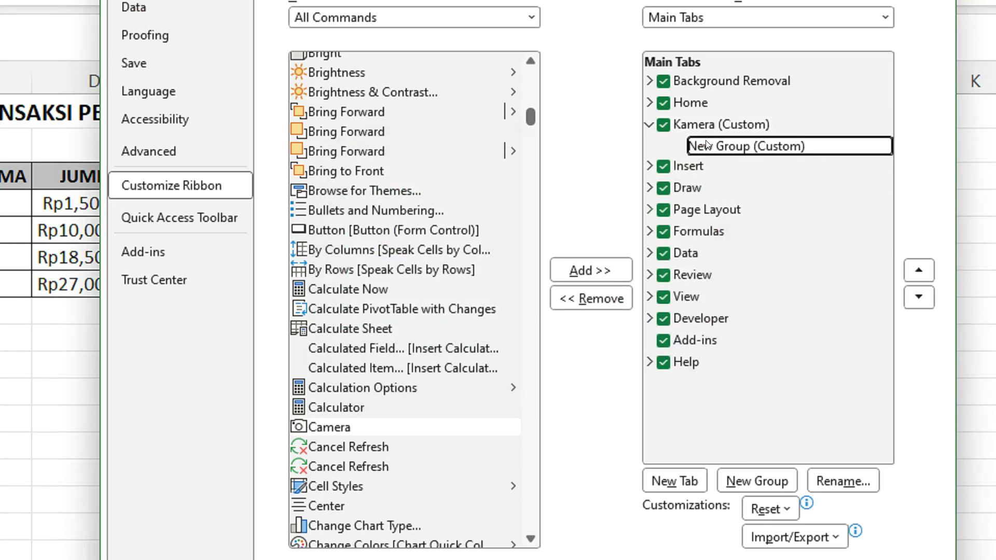
pyautogui.click(602, 270)
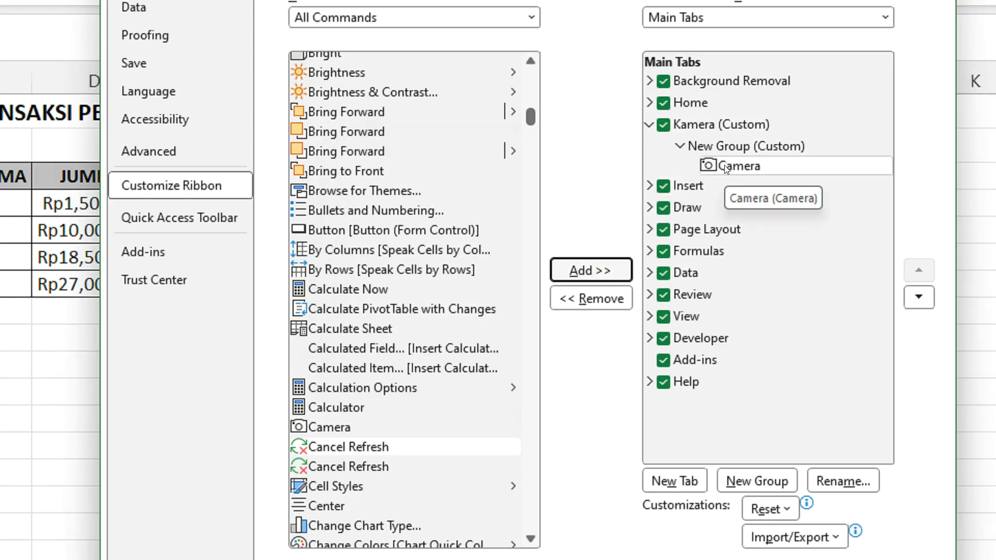
pyautogui.moveTo(725, 164)
pyautogui.mouseDown()
pyautogui.moveTo(703, 141)
pyautogui.moveTo(711, 165)
pyautogui.mouseUp()
pyautogui.click(720, 146)
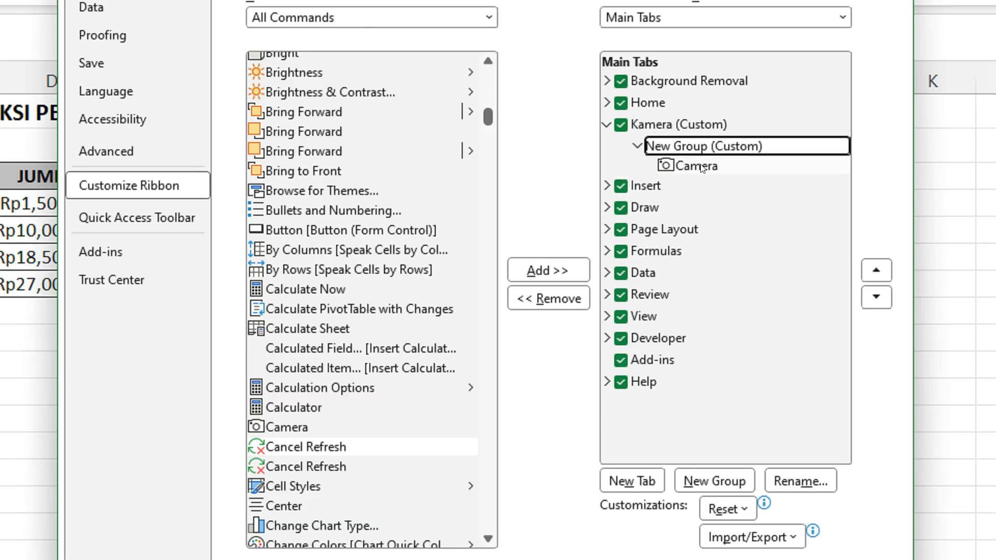
pyautogui.click(743, 165)
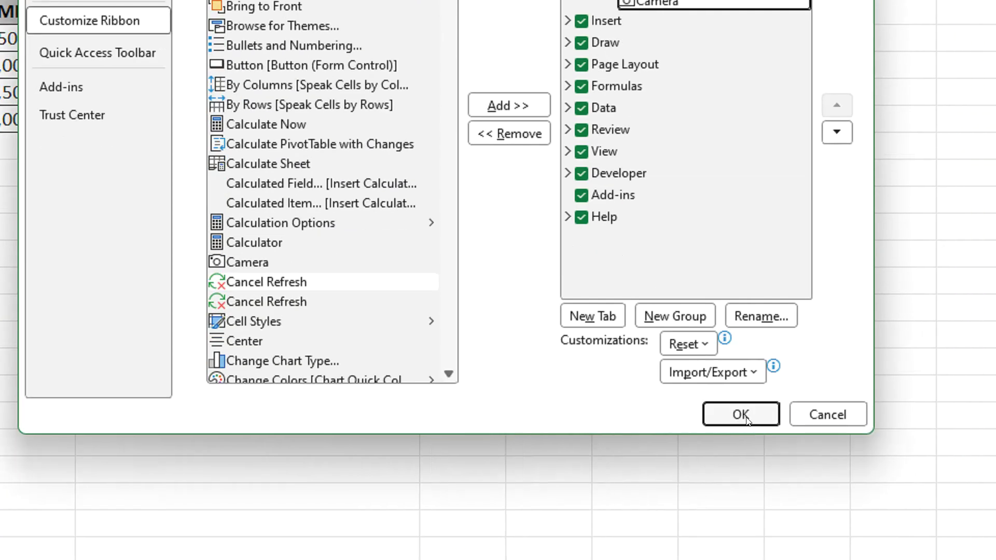
pyautogui.click(740, 414)
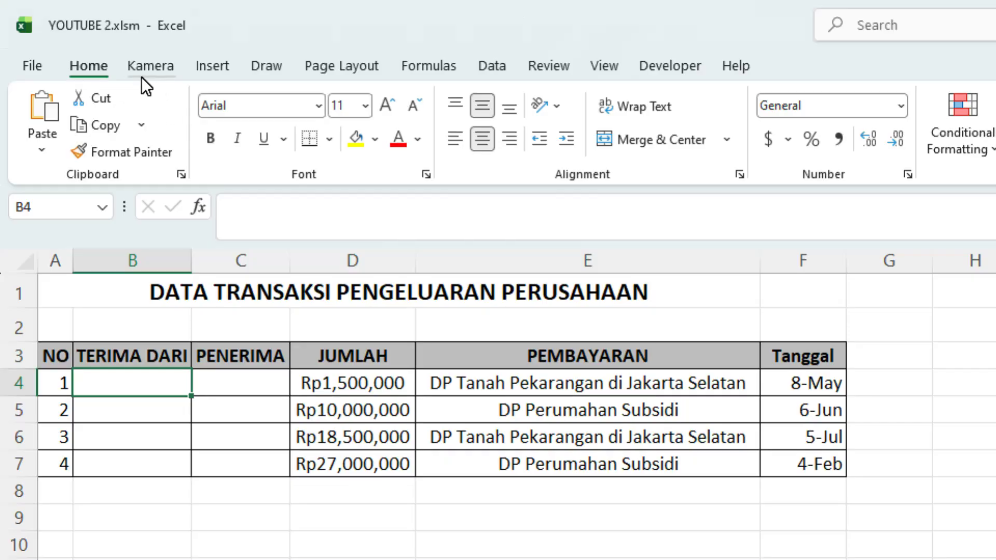
# - Bring up the commands of the newly created Kamera tab
pyautogui.click(141, 76)
pyautogui.click(98, 64)
pyautogui.click(233, 68)
pyautogui.click(327, 69)
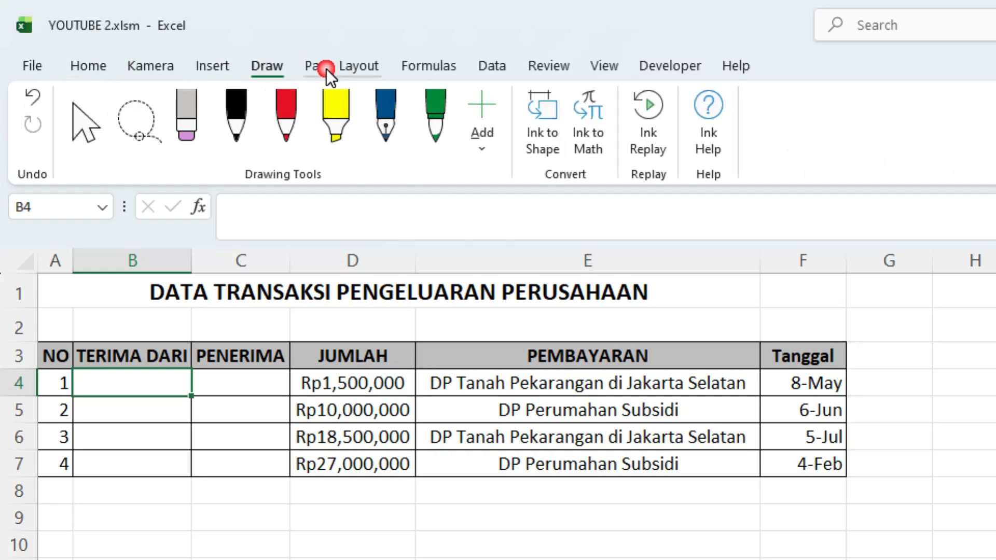
pyautogui.click(159, 68)
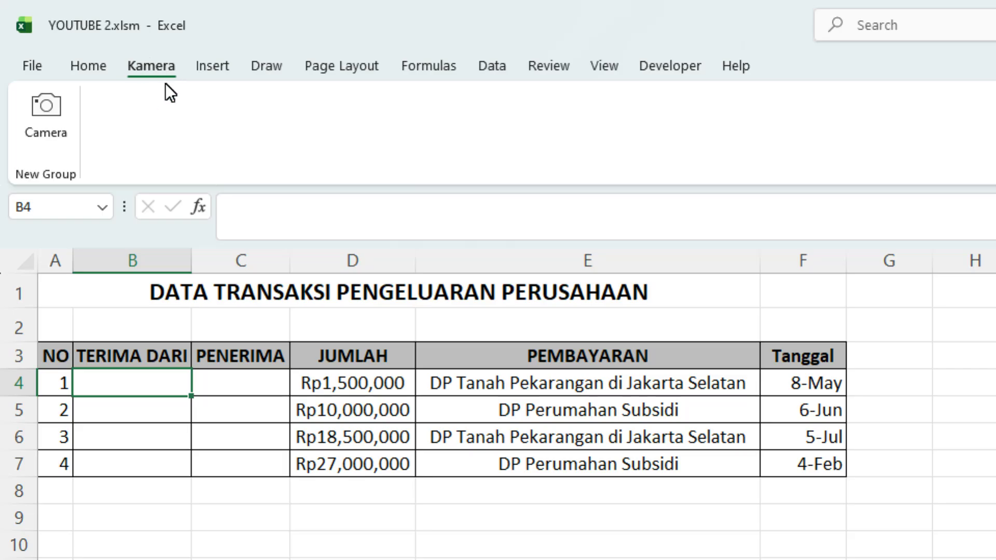
# - Capture the transaction table A3:F7 with the Camera tool and place its picture below the table, across rows 10 to 15
pyautogui.moveTo(57, 355); pyautogui.dragTo(773, 455)
pyautogui.moveTo(733, 416); pyautogui.dragTo(733, 416)
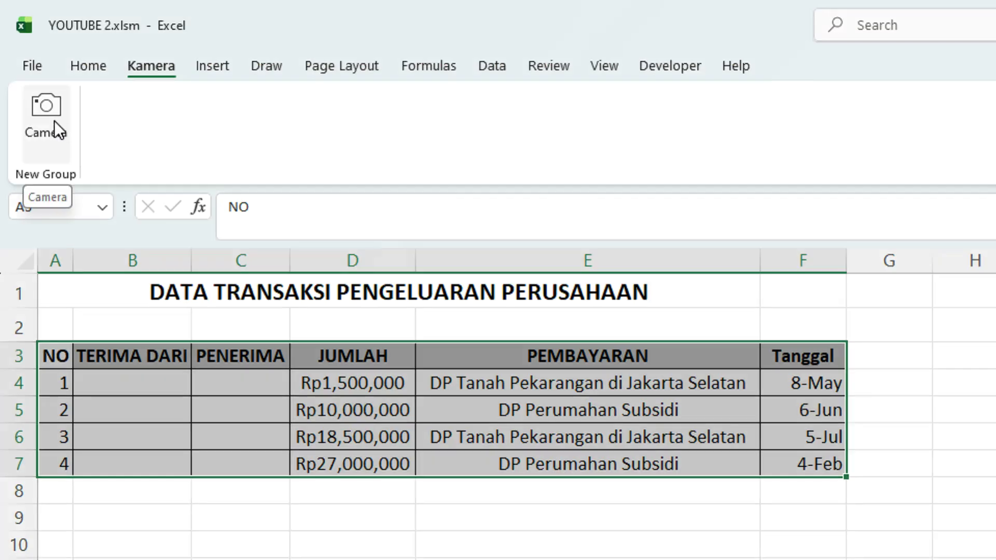
pyautogui.click(49, 120)
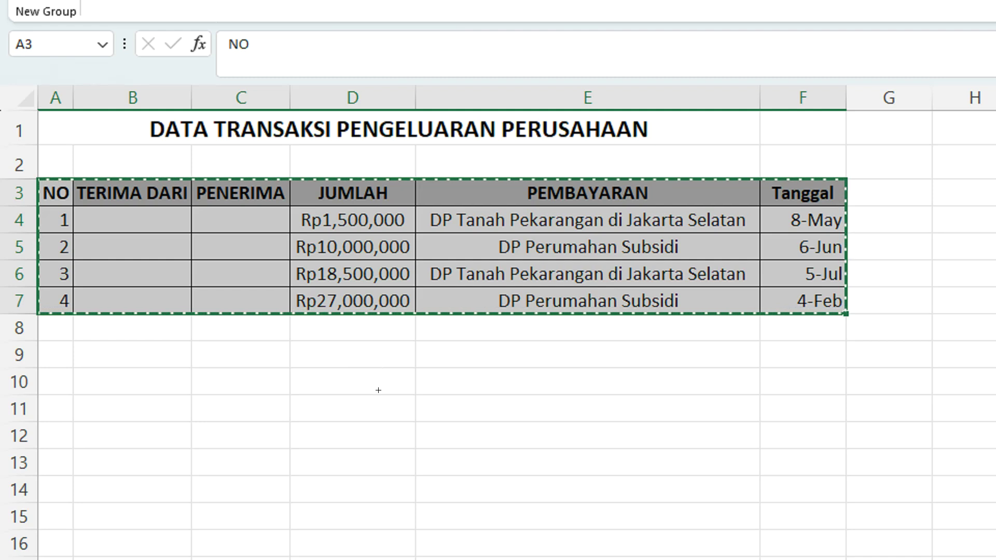
pyautogui.click(349, 380)
pyautogui.moveTo(522, 385); pyautogui.dragTo(213, 369)
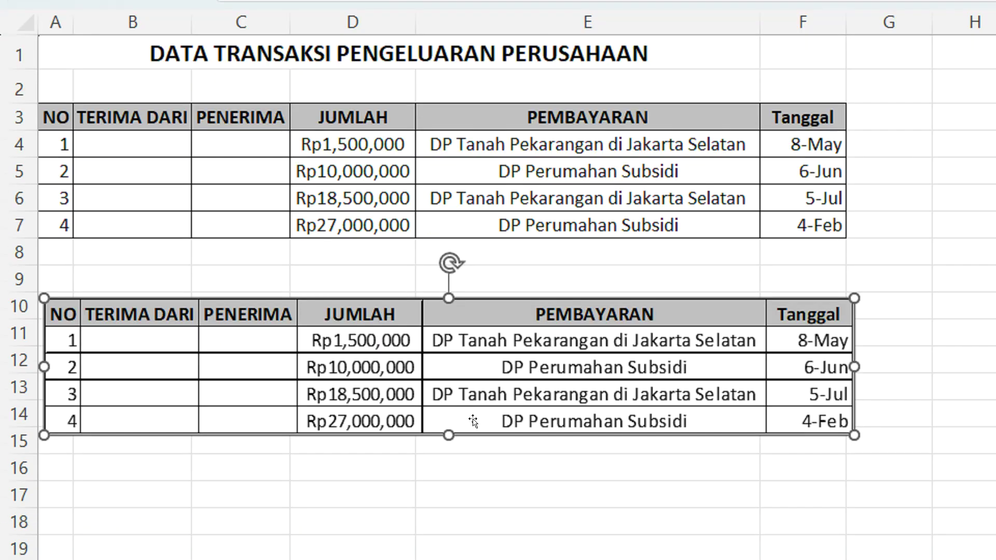
# - Nudge the captured table picture slightly so it lines up more closely with the columns of the original table
pyautogui.click(134, 219)
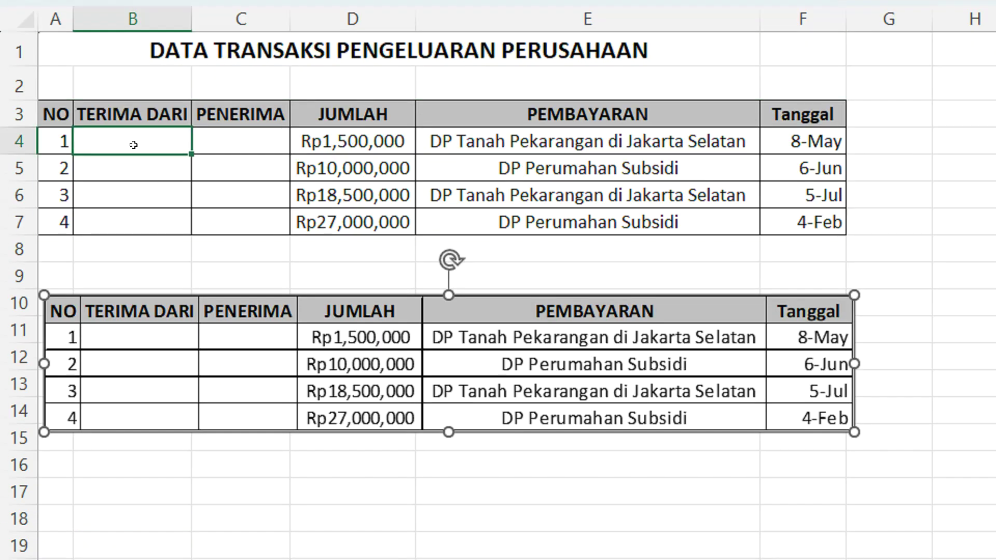
pyautogui.click(253, 308)
pyautogui.click(197, 158)
pyautogui.click(260, 307)
pyautogui.moveTo(277, 300)
pyautogui.mouseDown()
pyautogui.moveTo(272, 342)
pyautogui.moveTo(281, 349)
pyautogui.moveTo(397, 305)
pyautogui.moveTo(268, 306)
pyautogui.mouseUp()
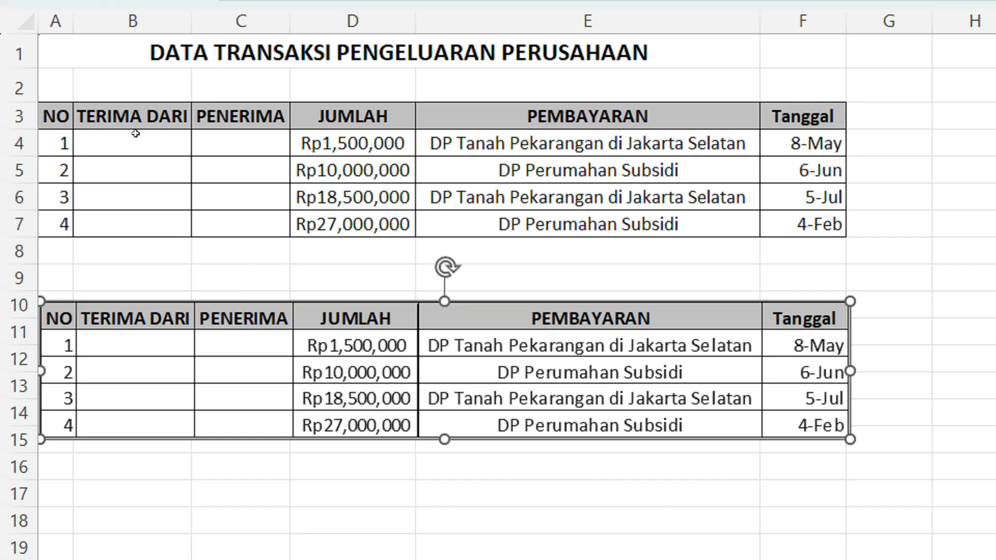
# - Enter the payer's name in the TERIMA DARI column for transaction 1 (cell B4), with a capital initial
pyautogui.click(134, 137)
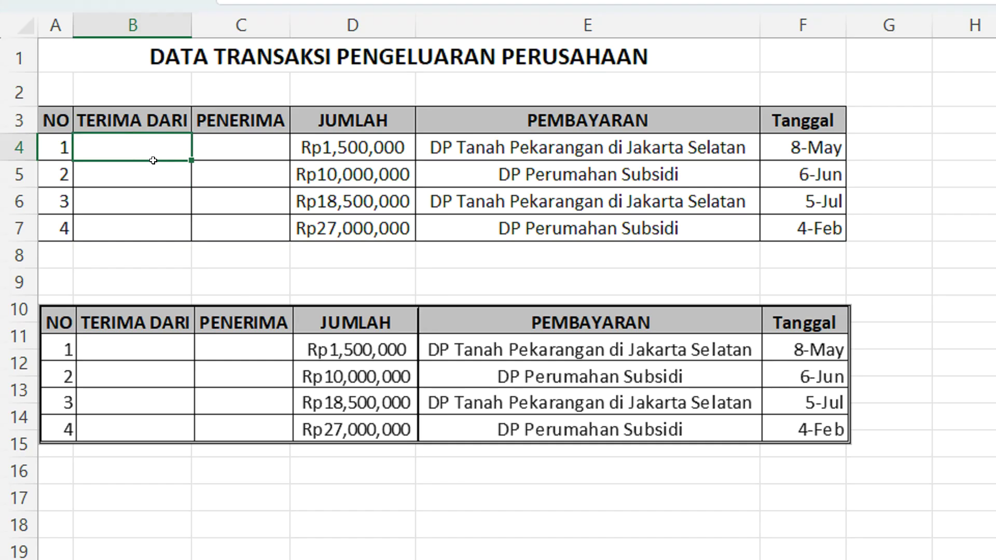
pyautogui.write('andi')
pyautogui.press('BackSpace')
pyautogui.press('BackSpace')
pyautogui.press('BackSpace')
pyautogui.press('BackSpace')
pyautogui.write('Andi')
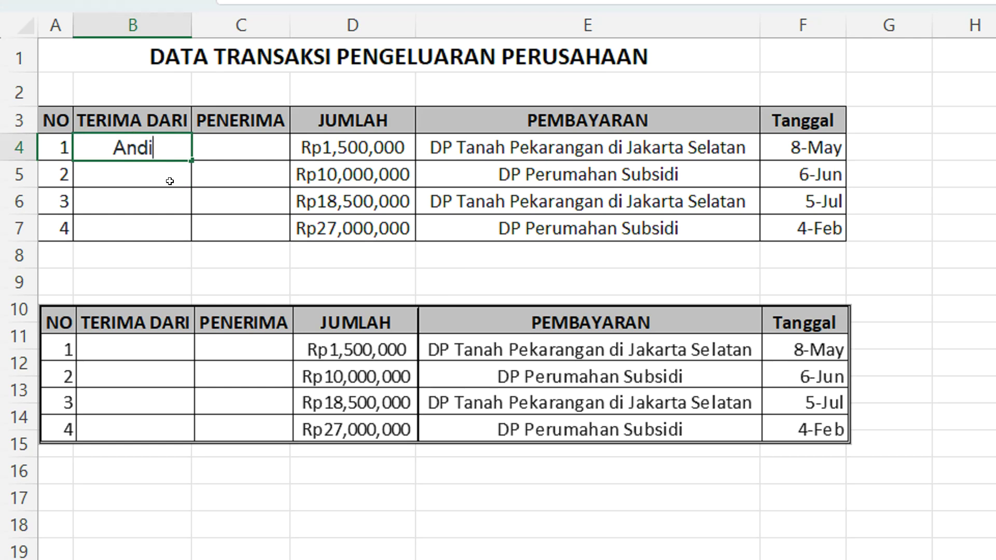
pyautogui.press('Return')
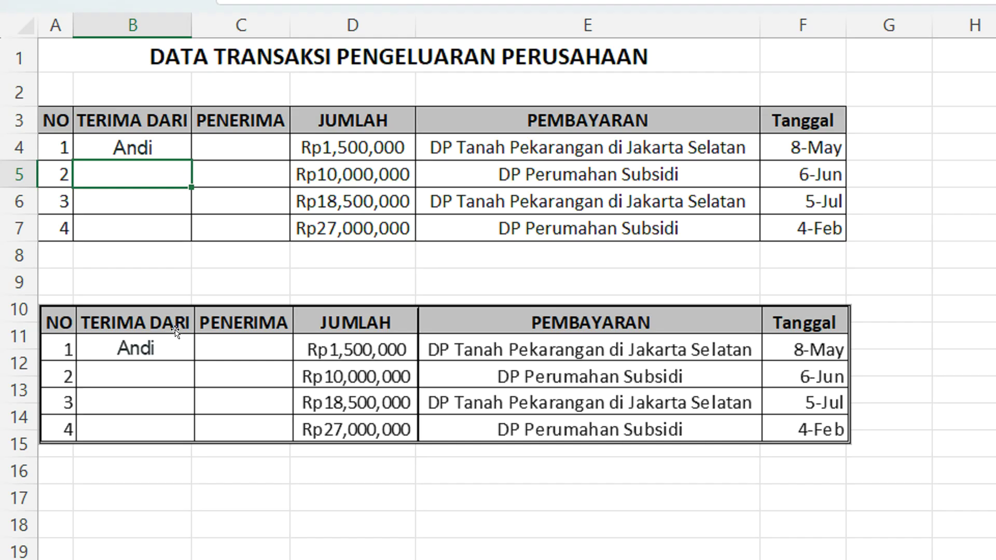
# - Enter the recipient's name in the PENERIMA column for transaction 1 (cell C4)
pyautogui.click(214, 150)
pyautogui.write('Robi')
pyautogui.press('Return')
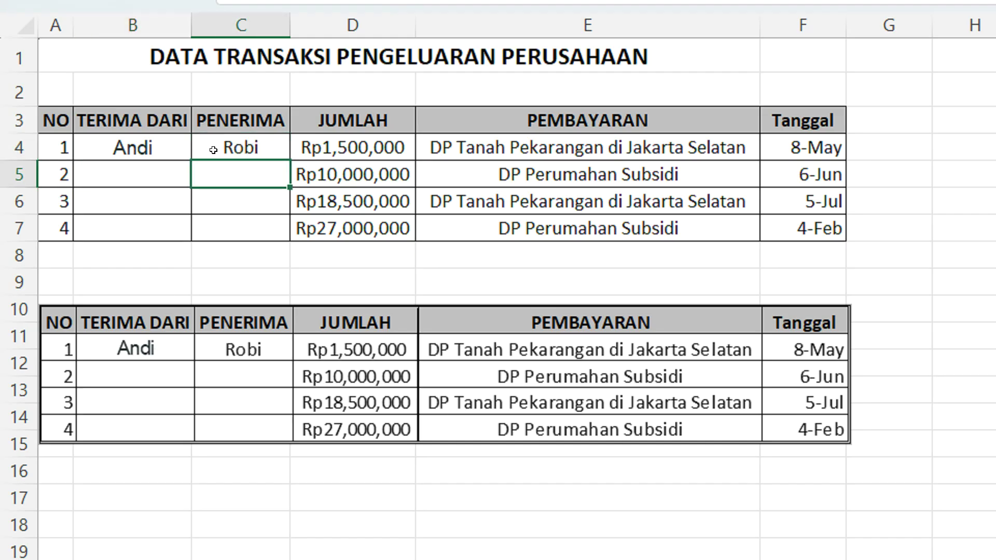
pyautogui.click(166, 175)
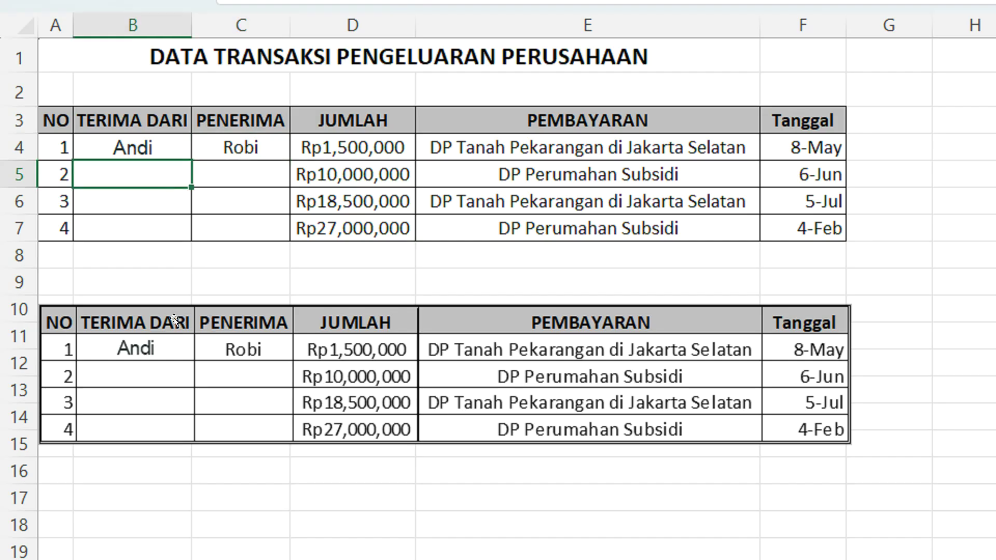
# - Clear the JUMLAH amounts in D4:D7 to test the linked picture, and undo the deletion
pyautogui.moveTo(370, 149); pyautogui.dragTo(362, 218)
pyautogui.press('Delete')
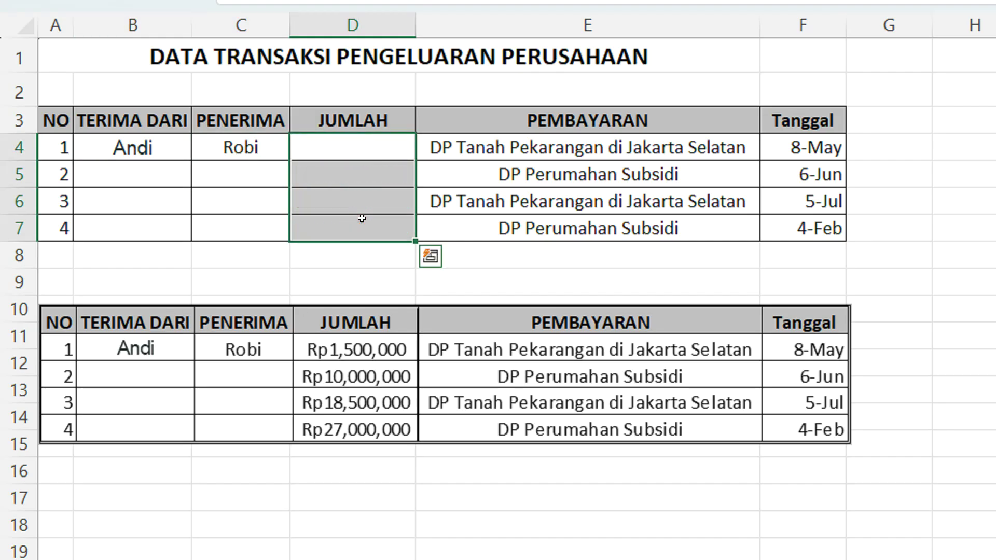
pyautogui.click(347, 343)
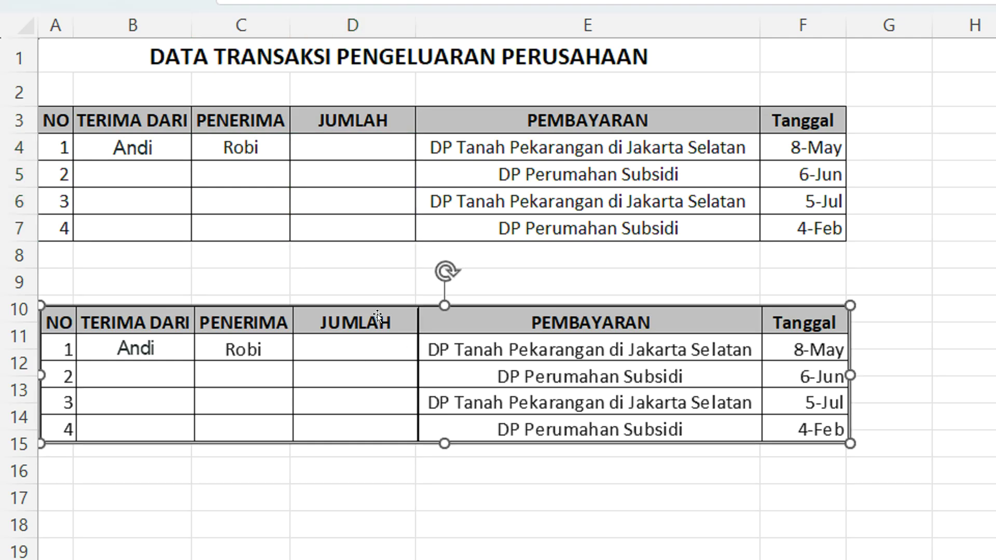
pyautogui.hotkey('ctrl', 'z')
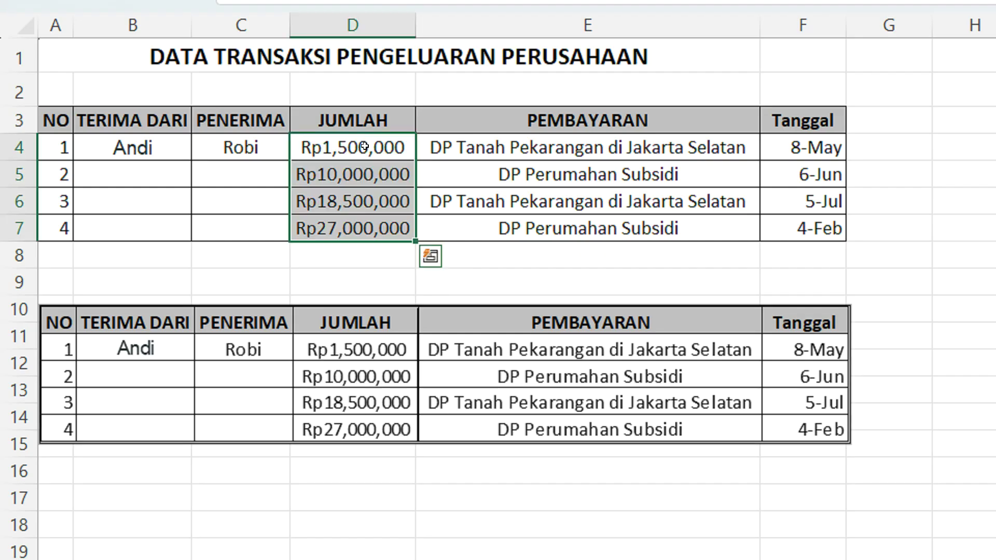
pyautogui.click(369, 277)
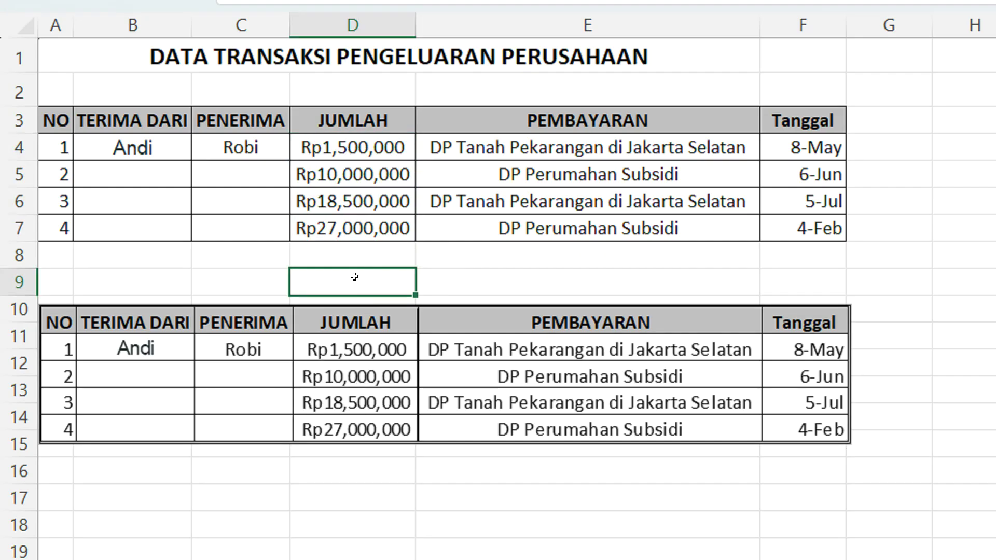
pyautogui.click(146, 317)
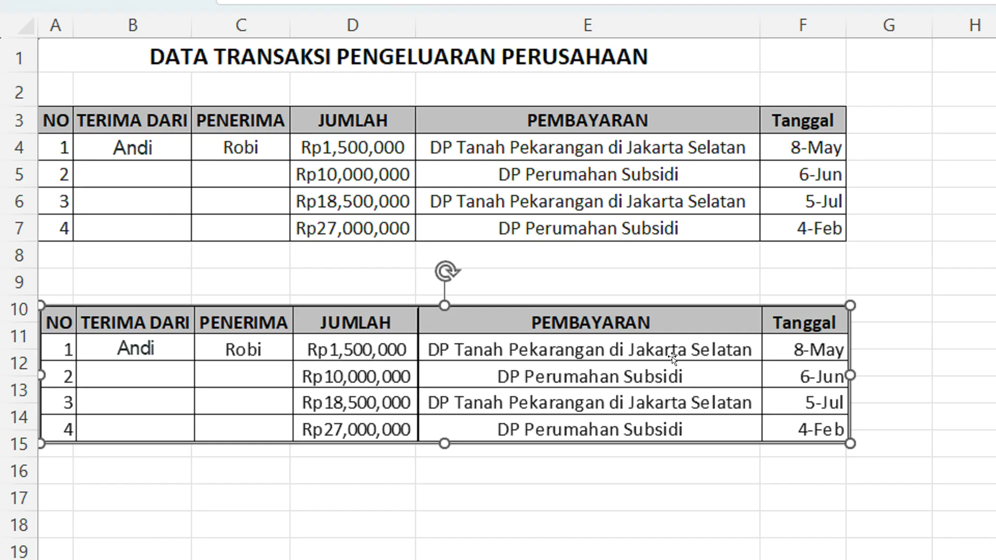
pyautogui.click(366, 161)
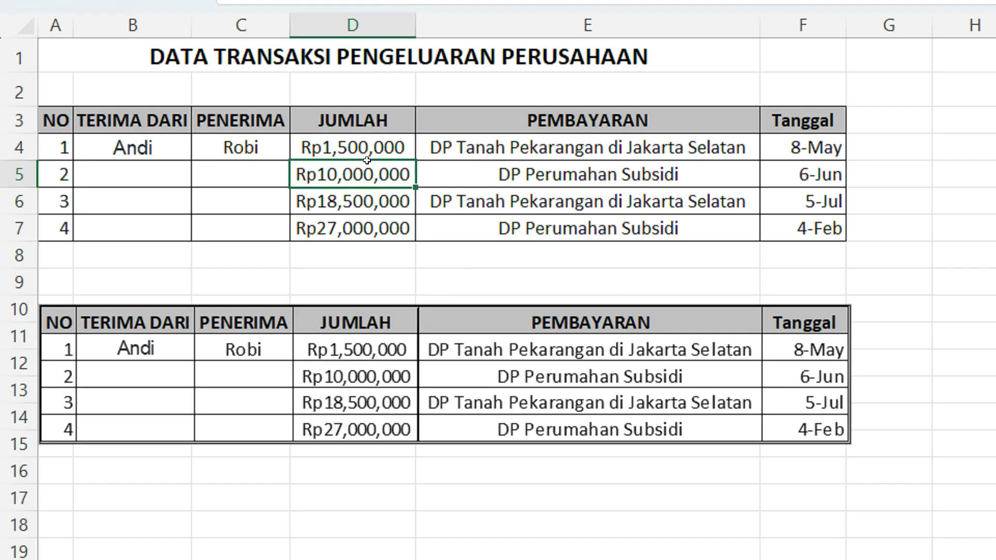
pyautogui.click(133, 121)
pyautogui.moveTo(54, 117); pyautogui.dragTo(803, 279)
pyautogui.click(130, 210)
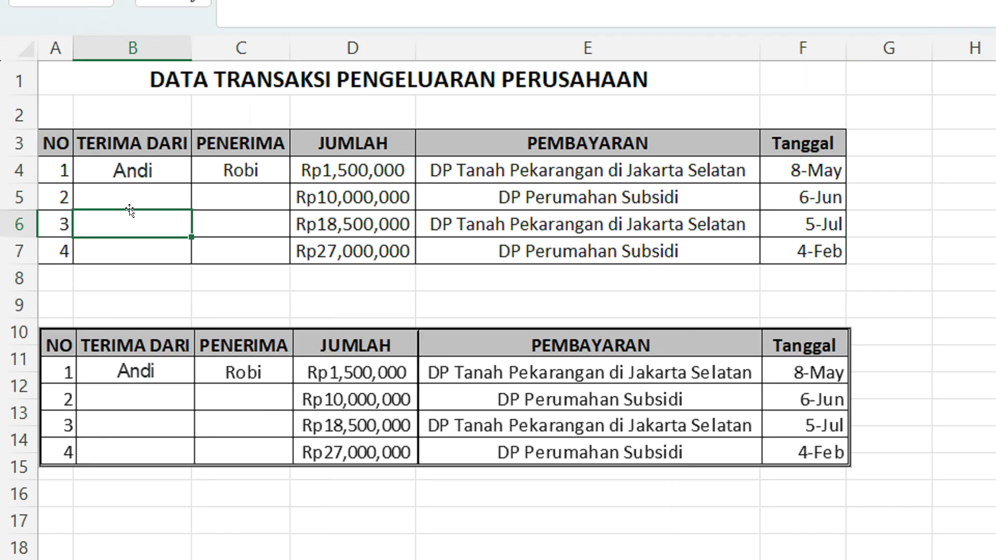
pyautogui.click(98, 343)
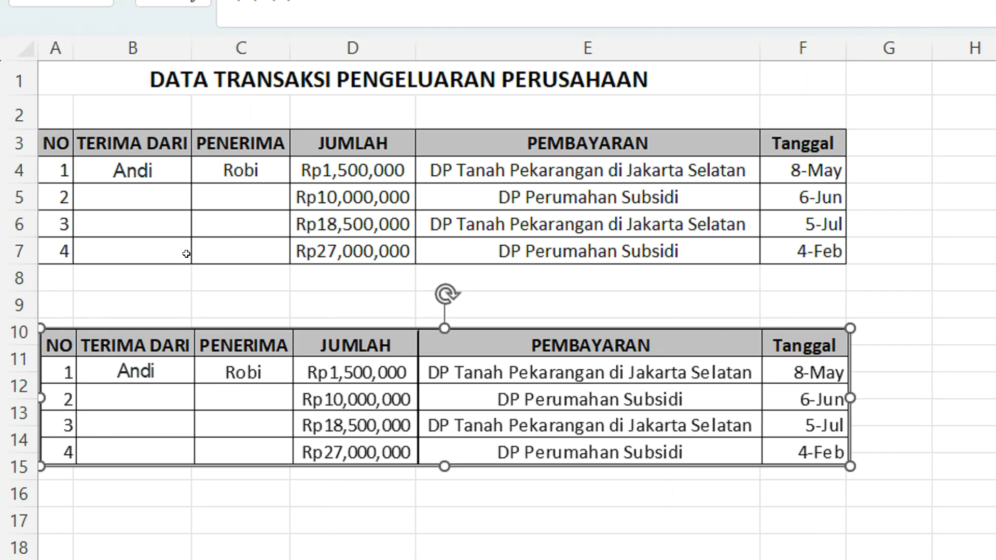
pyautogui.click(269, 294)
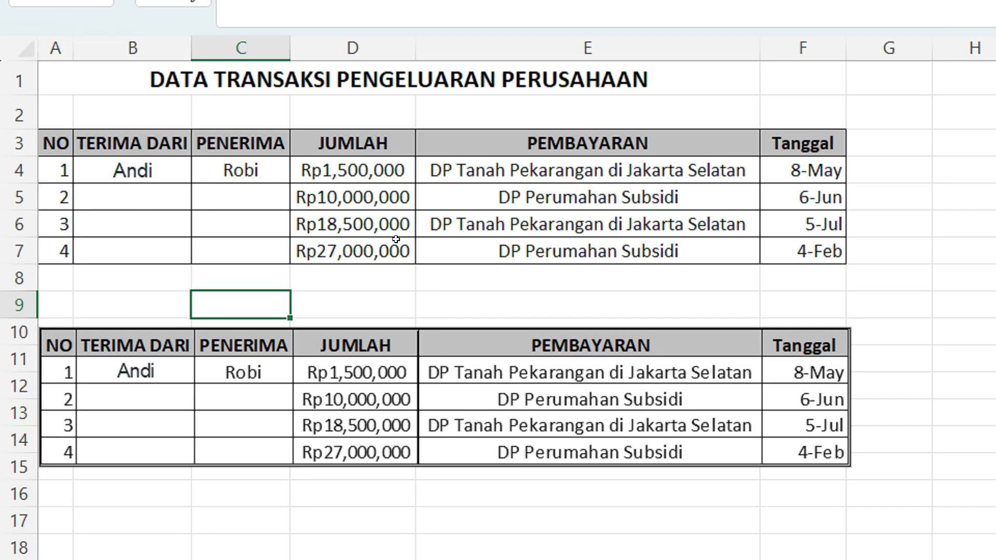
# - Cut the linked table picture from Sheet6 and paste it as a picture at cell A2 of Sheet7
pyautogui.click(344, 341)
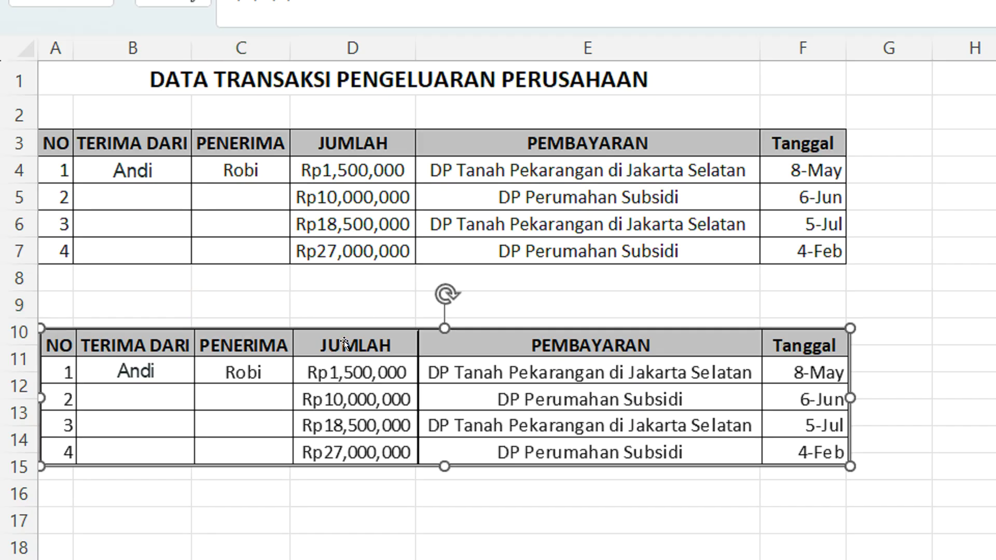
pyautogui.rightClick(344, 341)
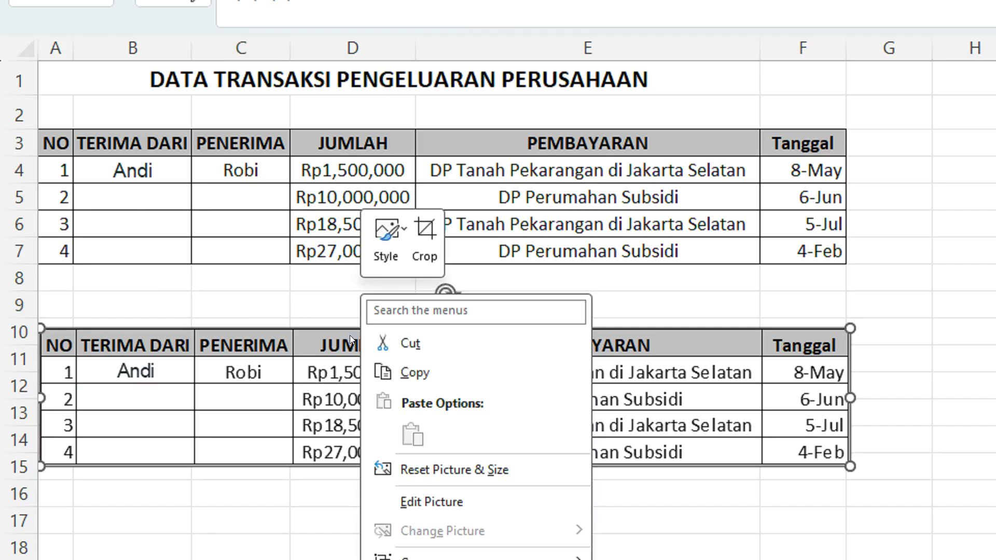
pyautogui.click(396, 350)
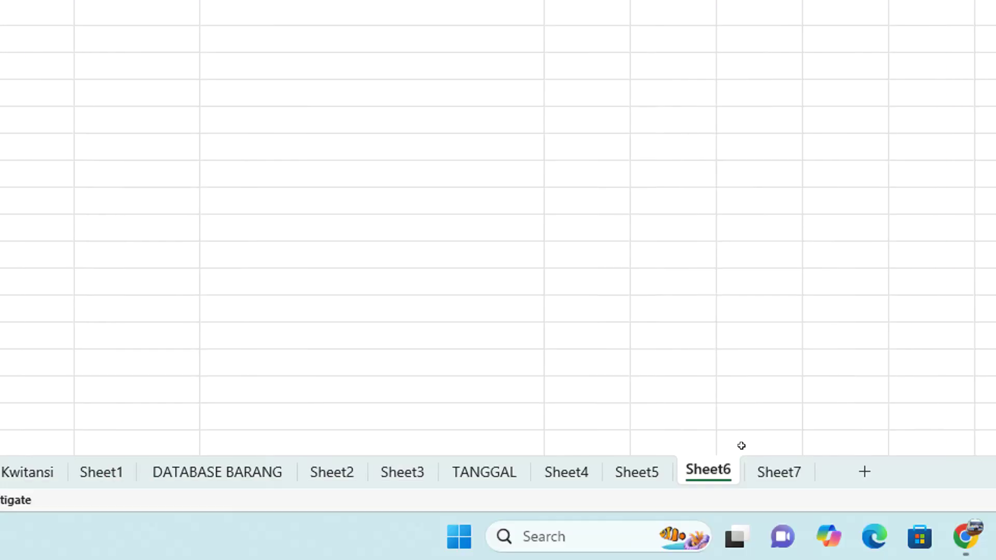
pyautogui.click(749, 470)
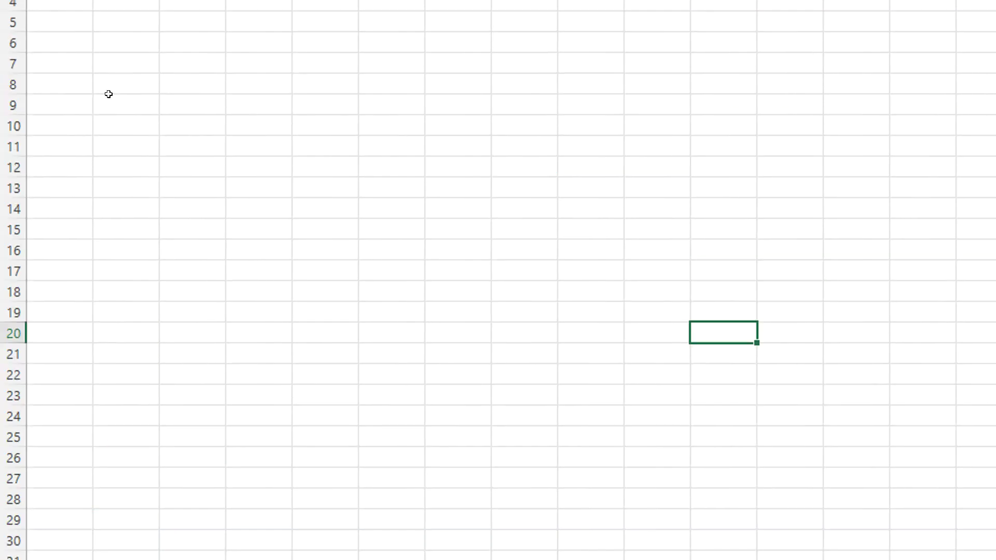
pyautogui.rightClick(78, 147)
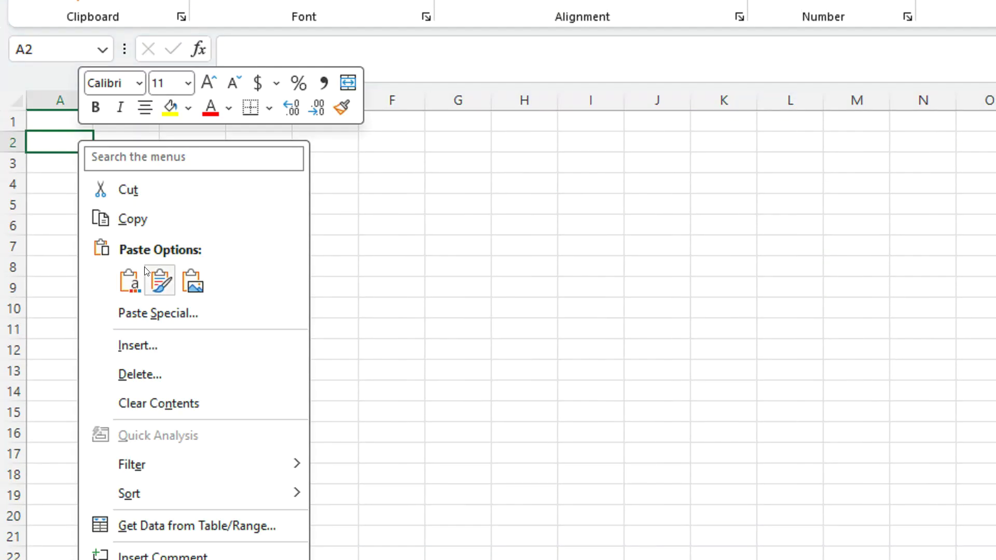
pyautogui.click(196, 282)
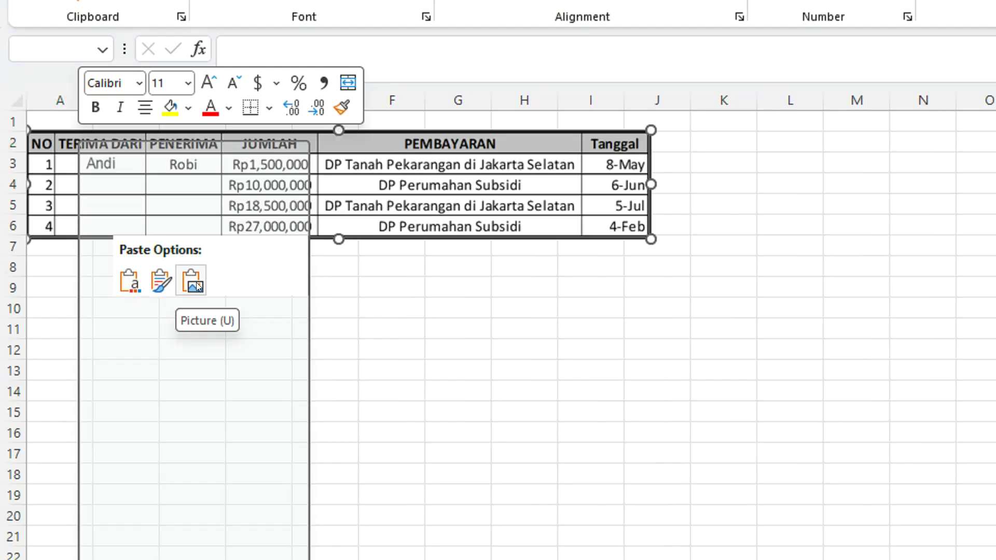
# - Enlarge the pasted table picture from its lower-right corner so it spans columns A to R and rows 2 to 11
pyautogui.click(371, 289)
pyautogui.click(601, 208)
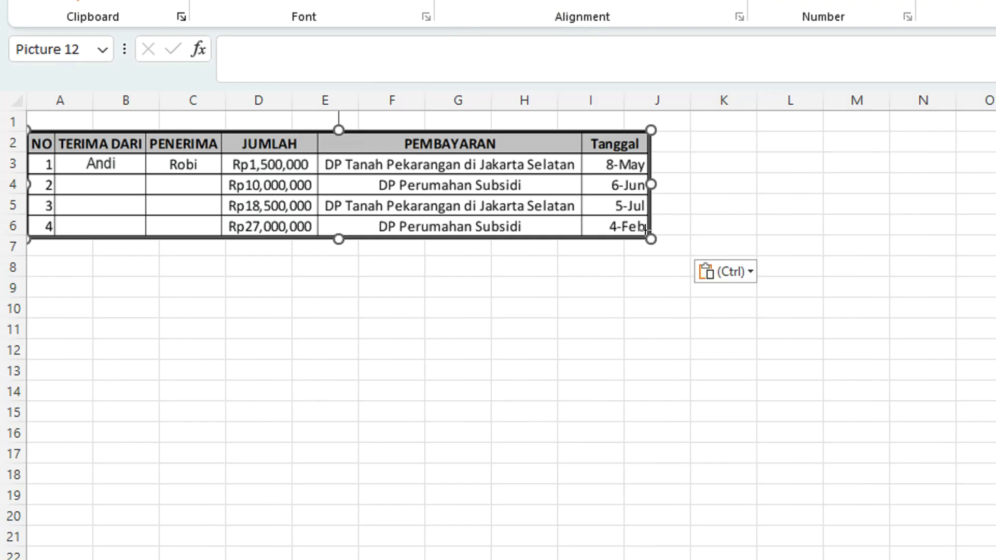
pyautogui.moveTo(647, 231); pyautogui.dragTo(912, 280)
pyautogui.scroll(1, 704, 354)
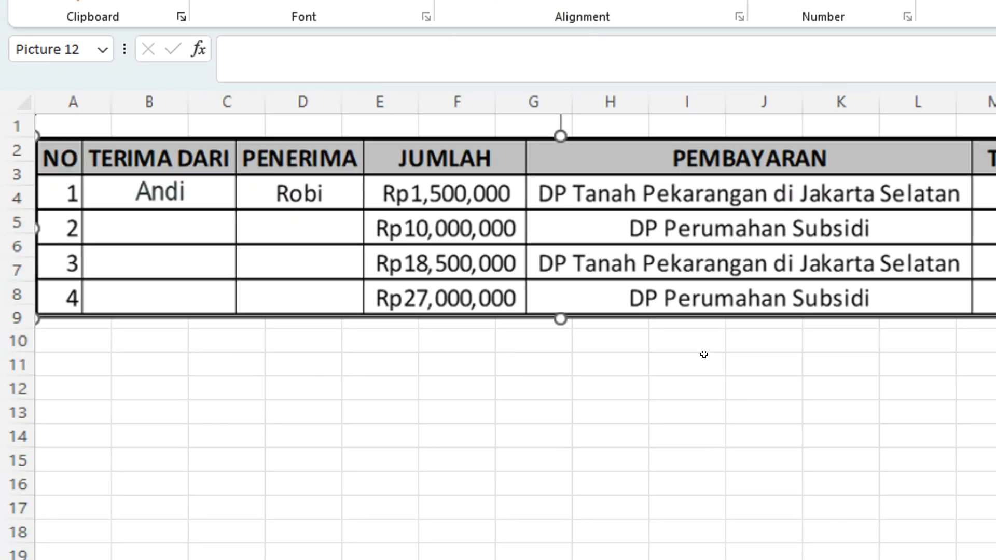
pyautogui.scroll(-1, 704, 354)
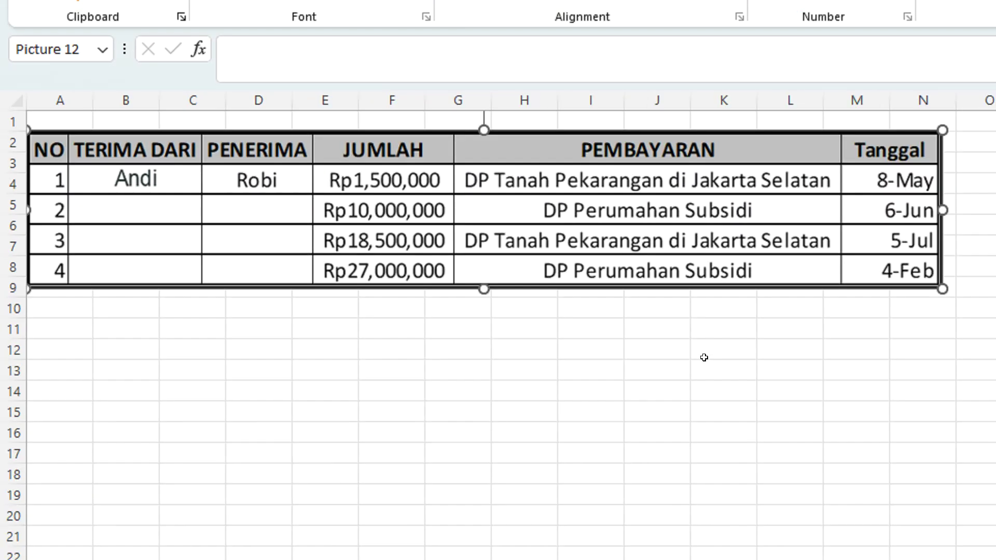
pyautogui.scroll(-1, 703, 357)
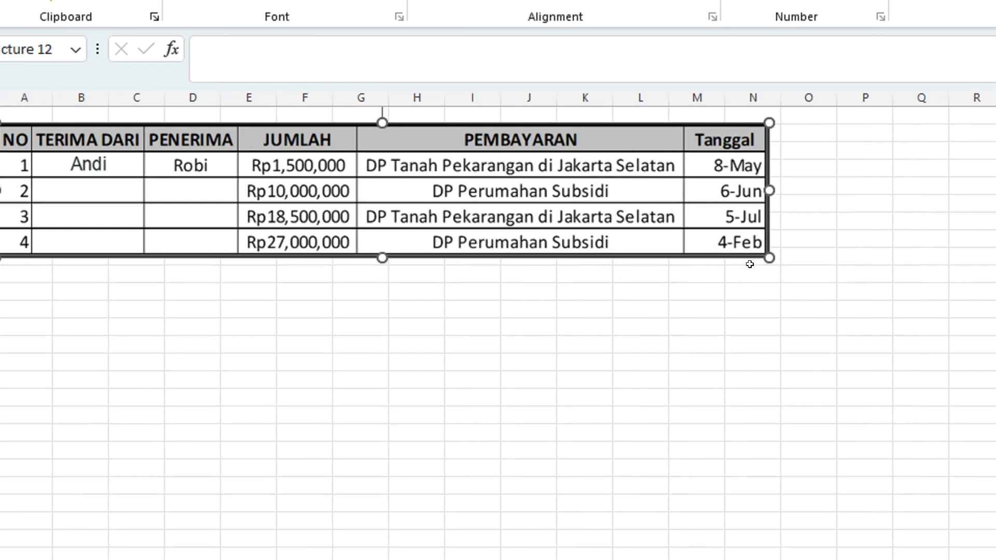
pyautogui.click(738, 280)
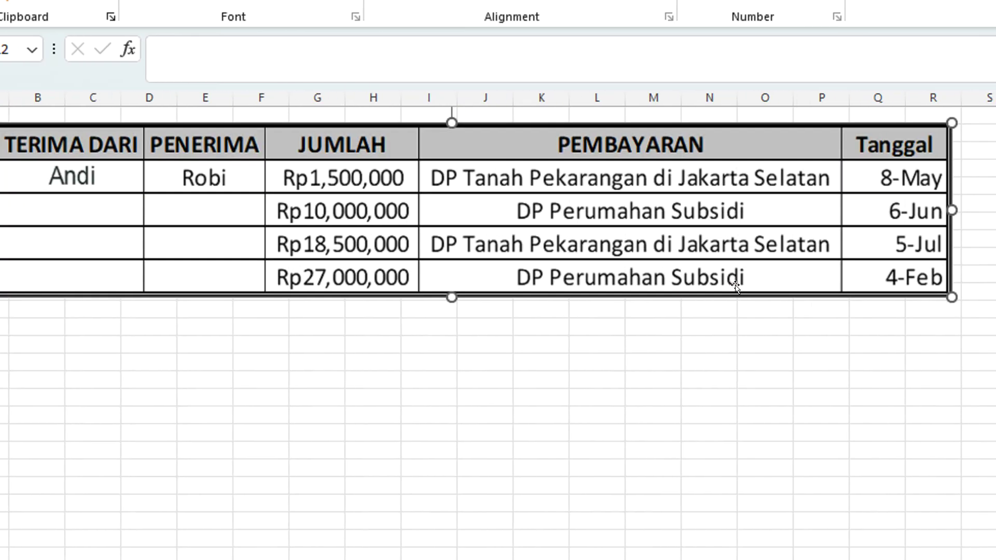
pyautogui.scroll(-1, 347, 284)
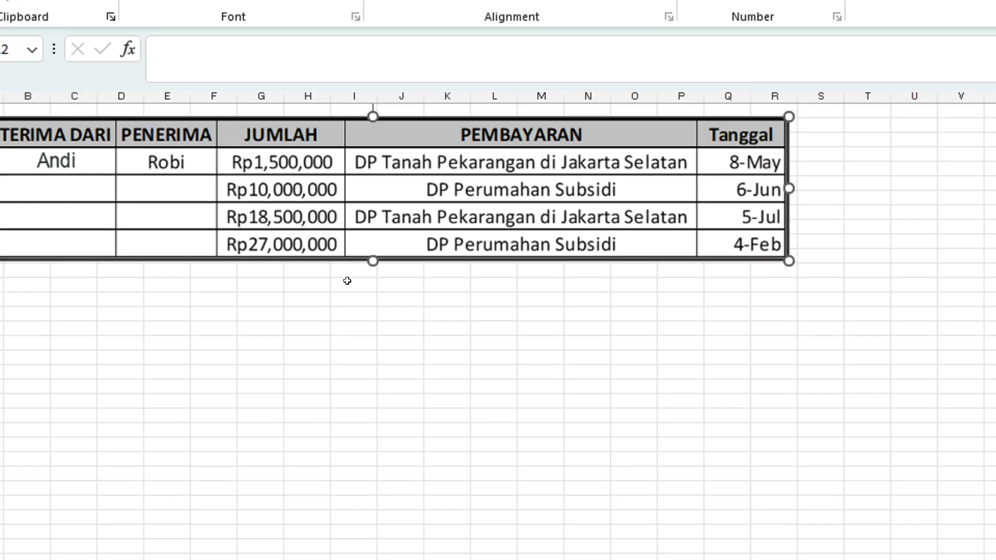
pyautogui.click(199, 324)
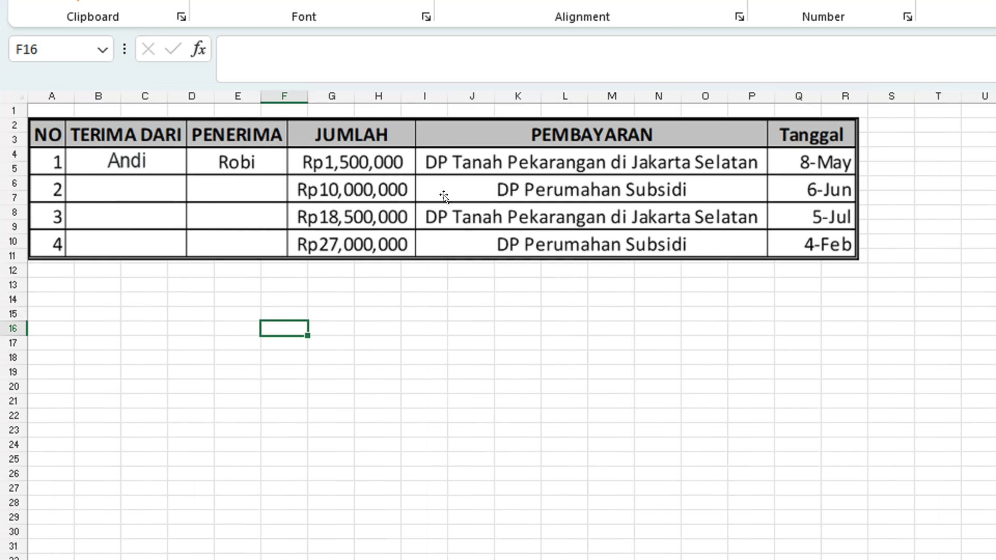
pyautogui.rightClick(389, 274)
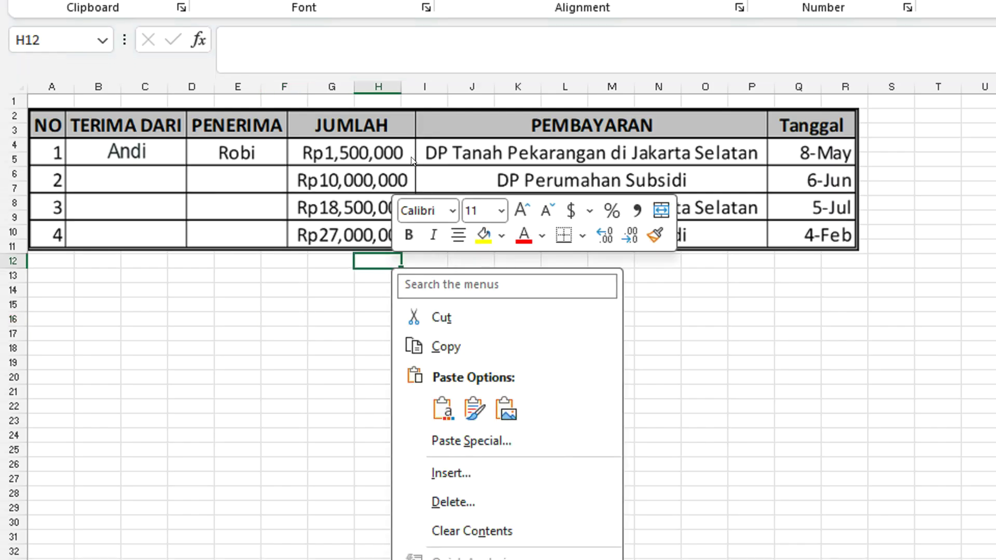
pyautogui.press('Escape')
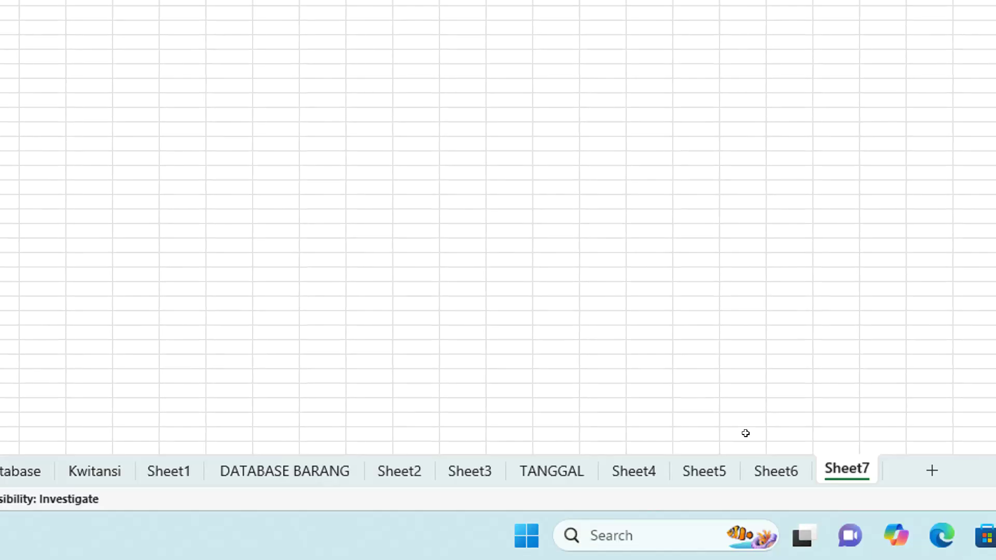
# - On Sheet6, enter the payer's and recipient's names for transaction 2 in cells B5 and C5
pyautogui.click(747, 470)
pyautogui.click(131, 181)
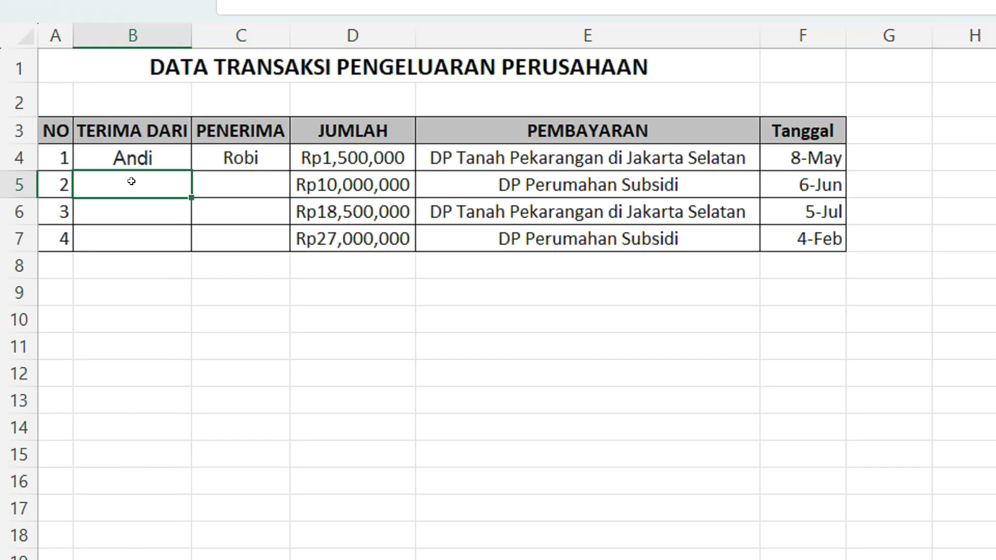
pyautogui.write('Randi')
pyautogui.click(258, 187)
pyautogui.write("Bejo'")
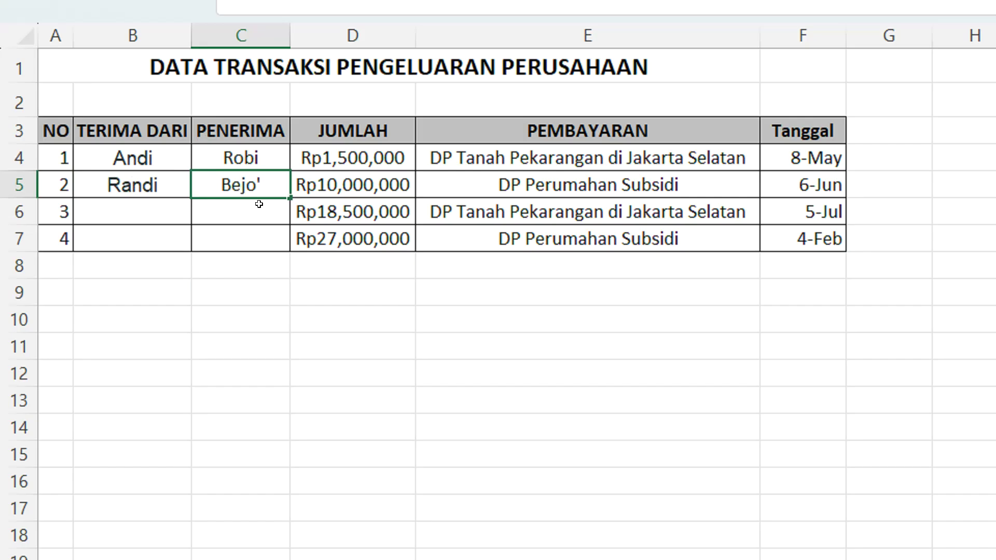
pyautogui.click(259, 204)
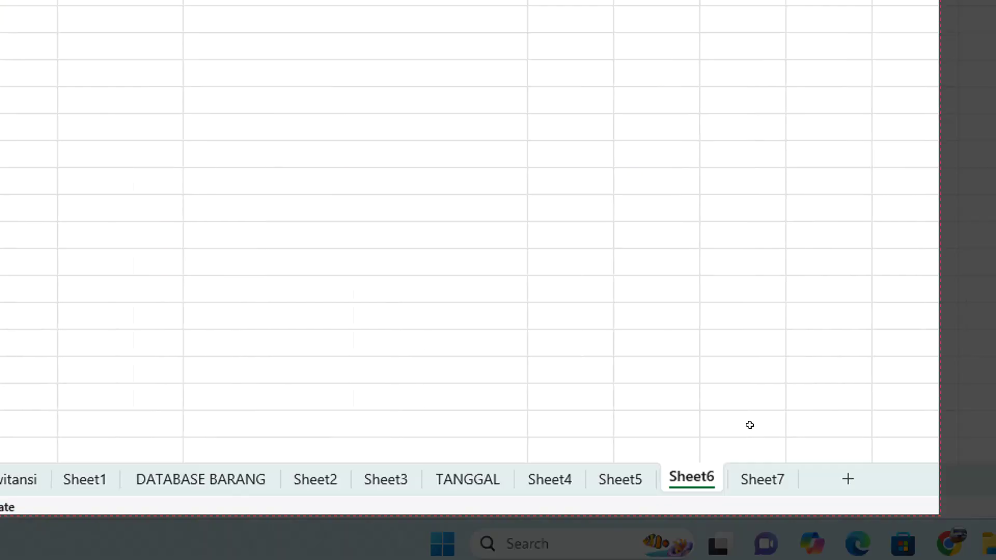
# - Return to Sheet7 and check whether the pasted picture reflects the new names entered for transaction 2
pyautogui.click(762, 479)
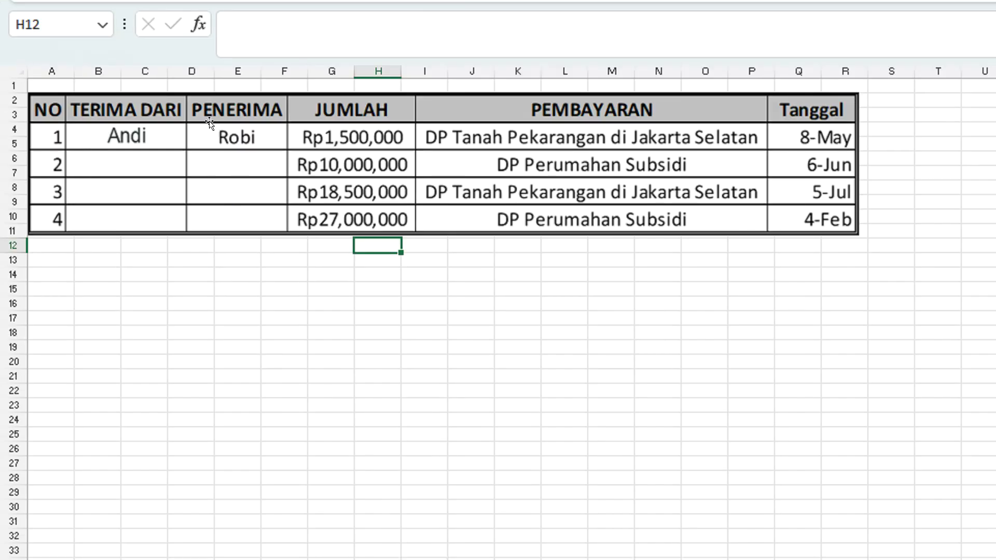
pyautogui.click(309, 258)
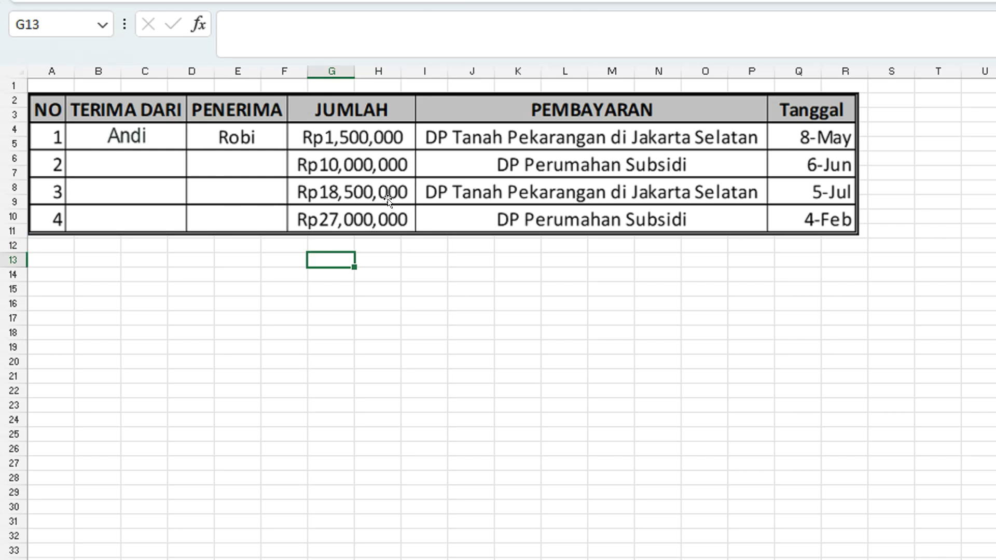
pyautogui.click(457, 124)
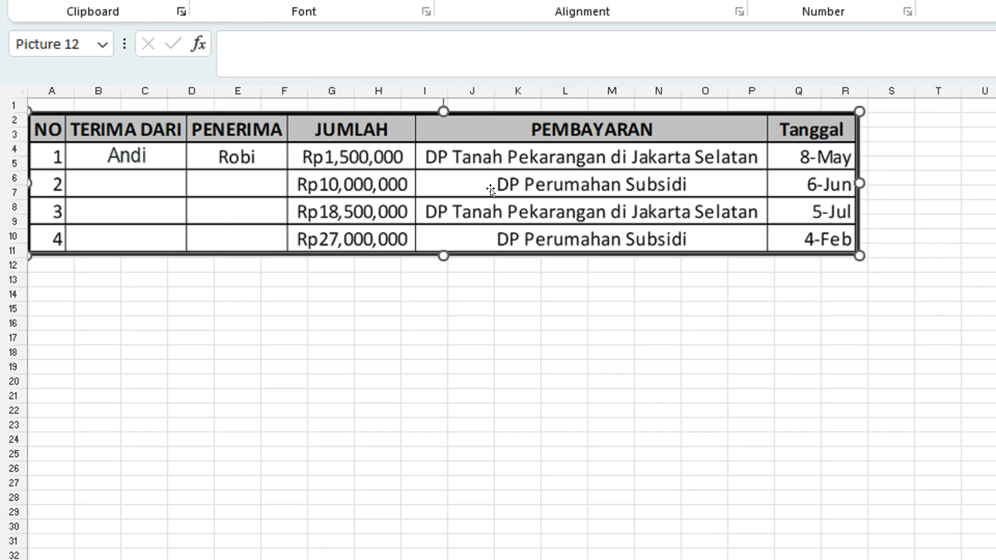
# - Link the table picture on Sheet7 to its source range with the formula =Sheet6!$A$3:$F$7
pyautogui.moveTo(482, 185); pyautogui.dragTo(494, 192)
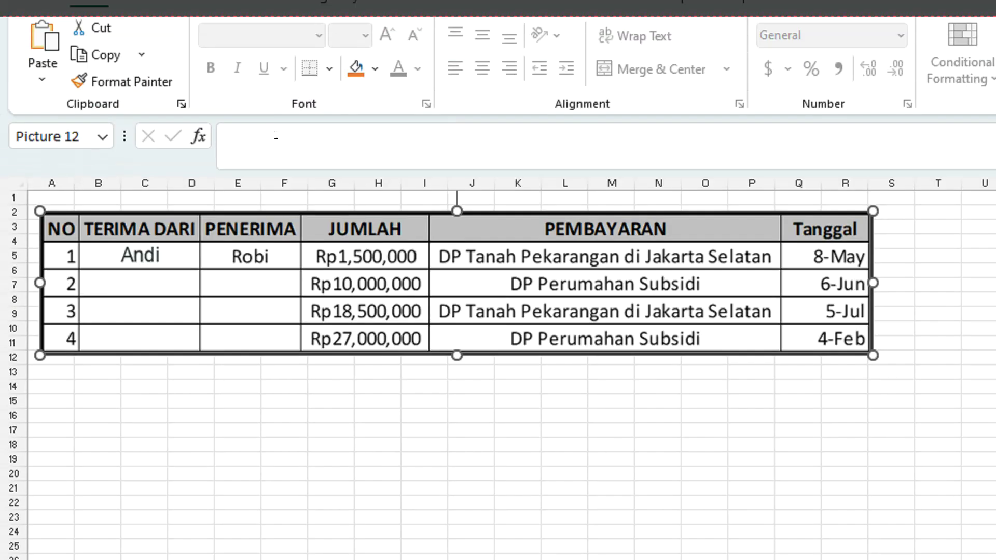
pyautogui.click(275, 43)
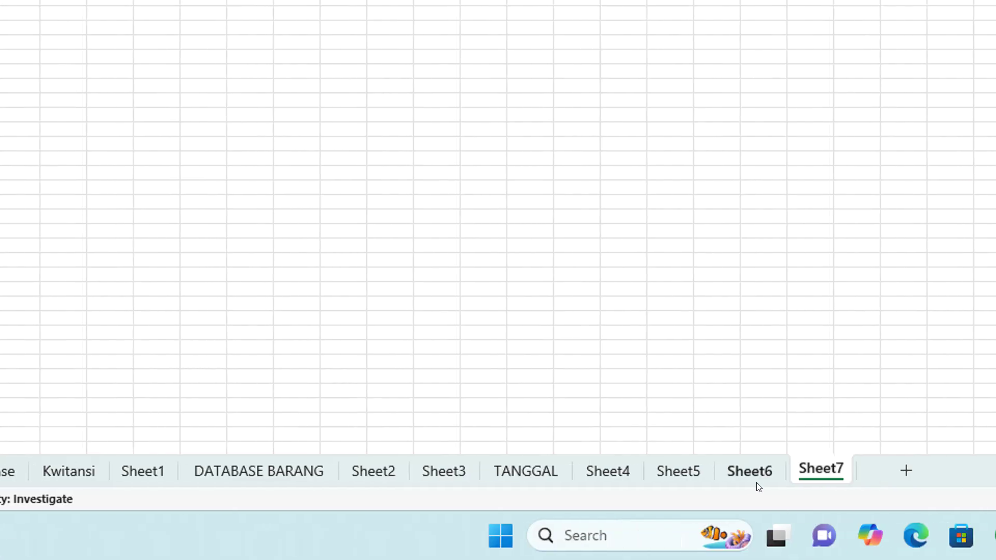
pyautogui.click(741, 476)
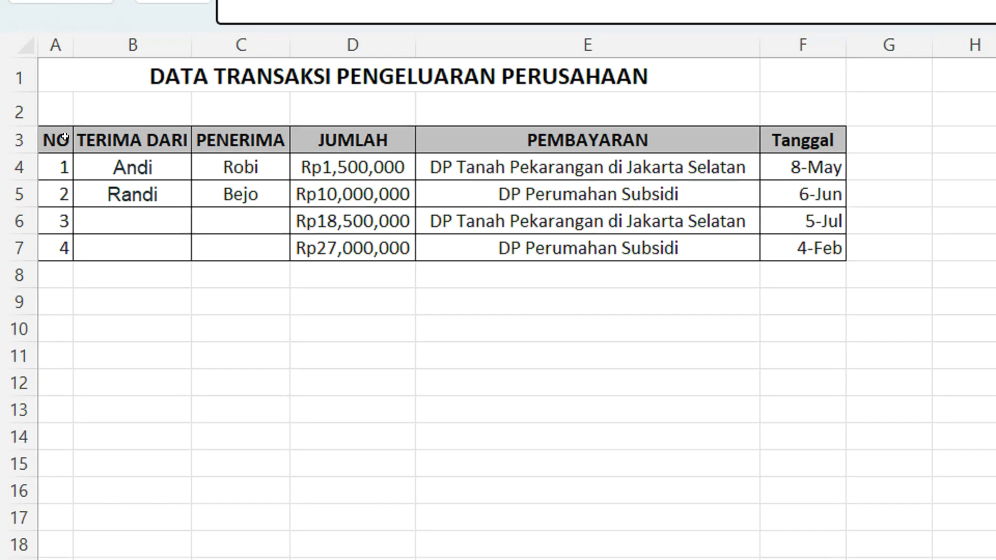
pyautogui.moveTo(55, 137); pyautogui.dragTo(743, 247)
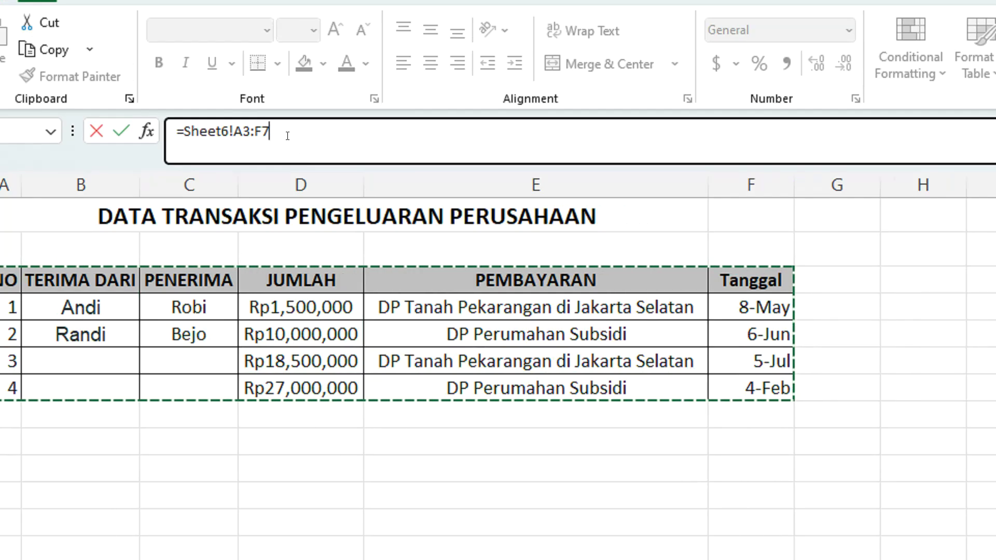
pyautogui.press('F4')
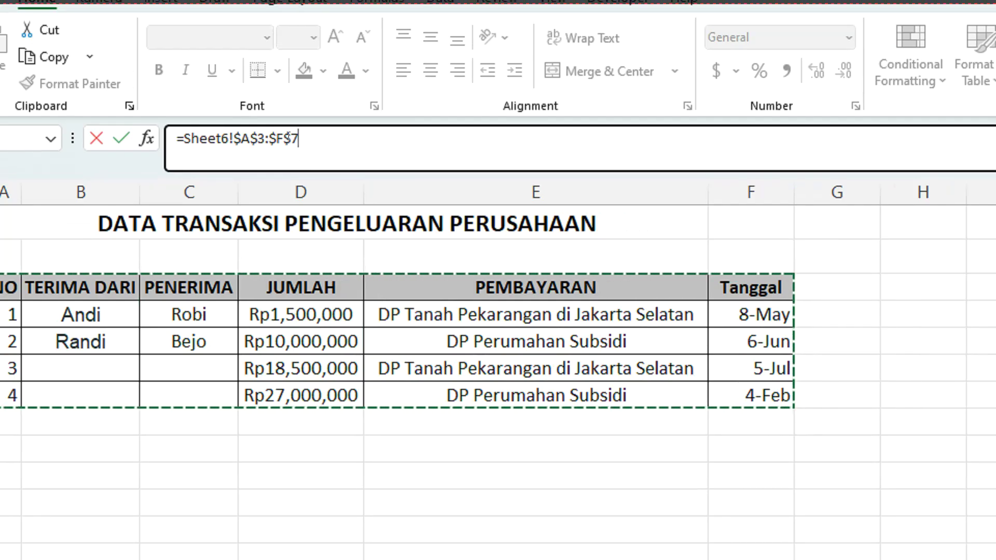
pyautogui.moveTo(299, 138); pyautogui.dragTo(228, 138)
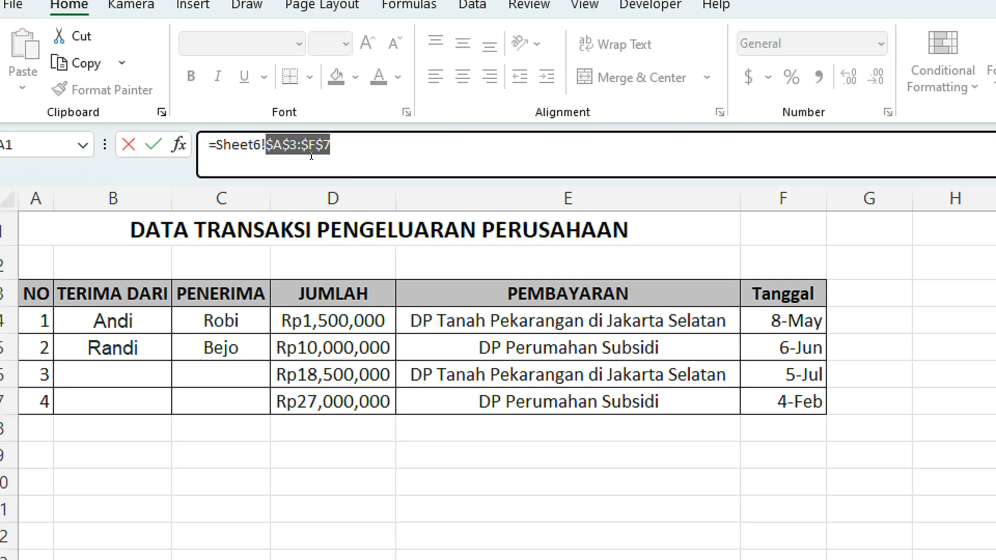
pyautogui.press('Return')
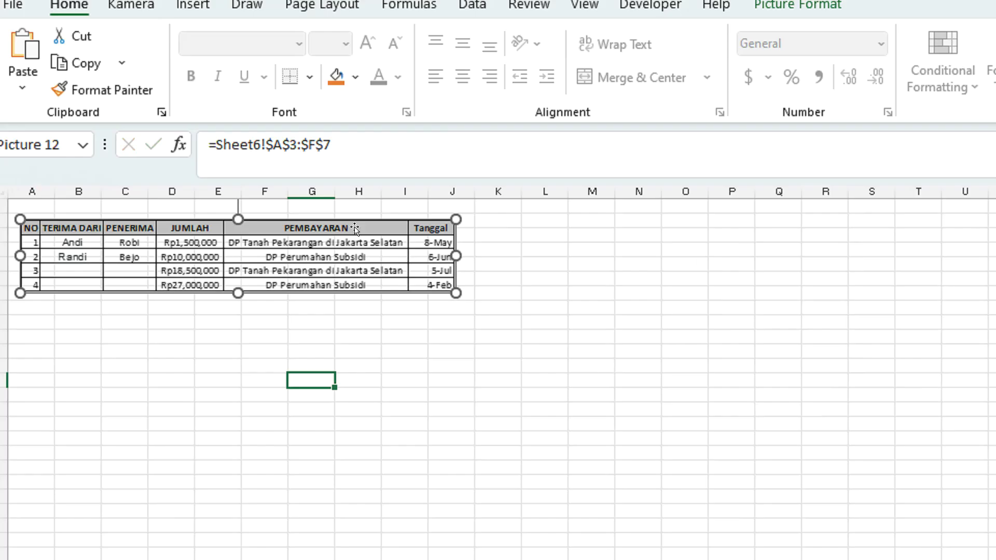
# - Enlarge the linked table picture on Sheet7 from its lower-right corner
pyautogui.click(393, 324)
pyautogui.click(428, 282)
pyautogui.moveTo(449, 284); pyautogui.dragTo(752, 357)
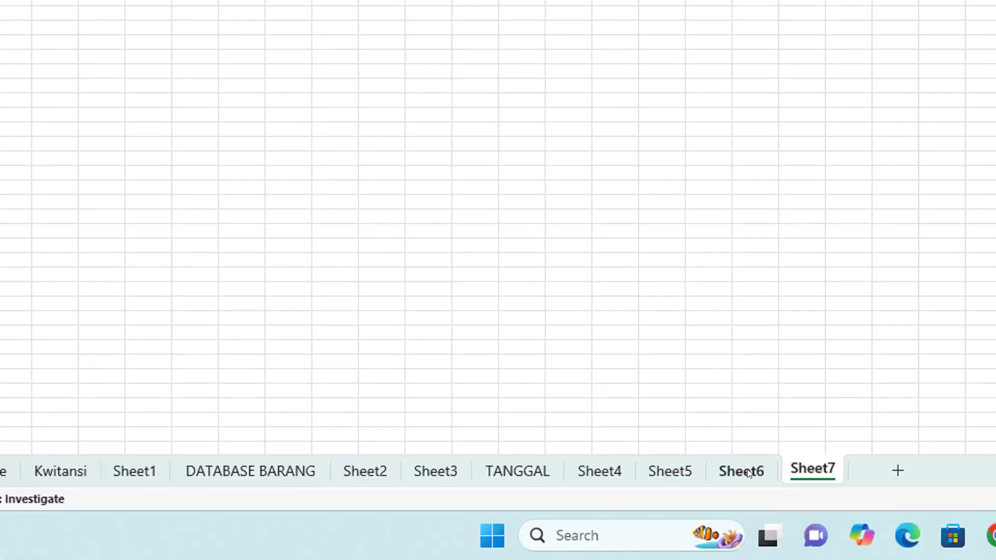
# - On Sheet6, enter the payer's and recipient's names for transaction 3 in cells B6 and C6
pyautogui.click(740, 469)
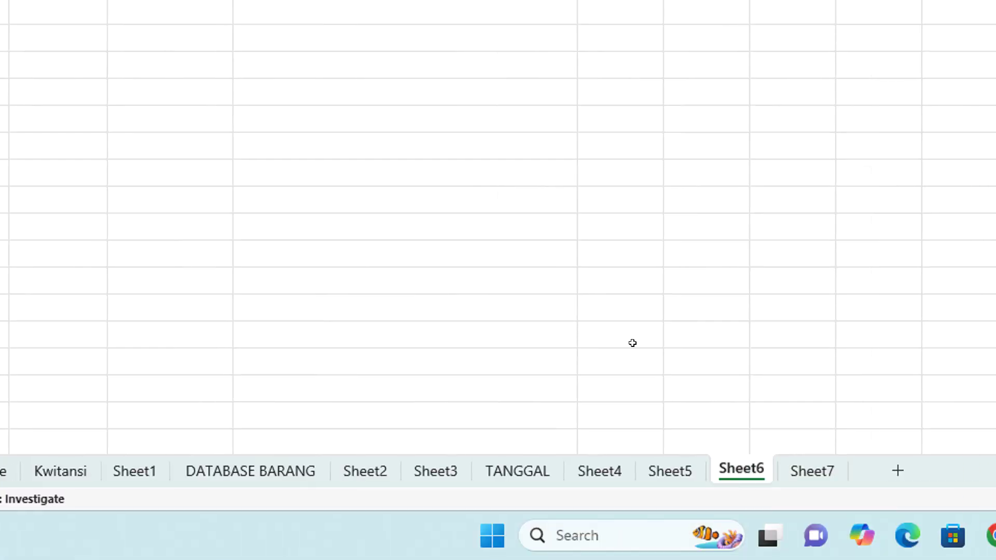
pyautogui.click(154, 30)
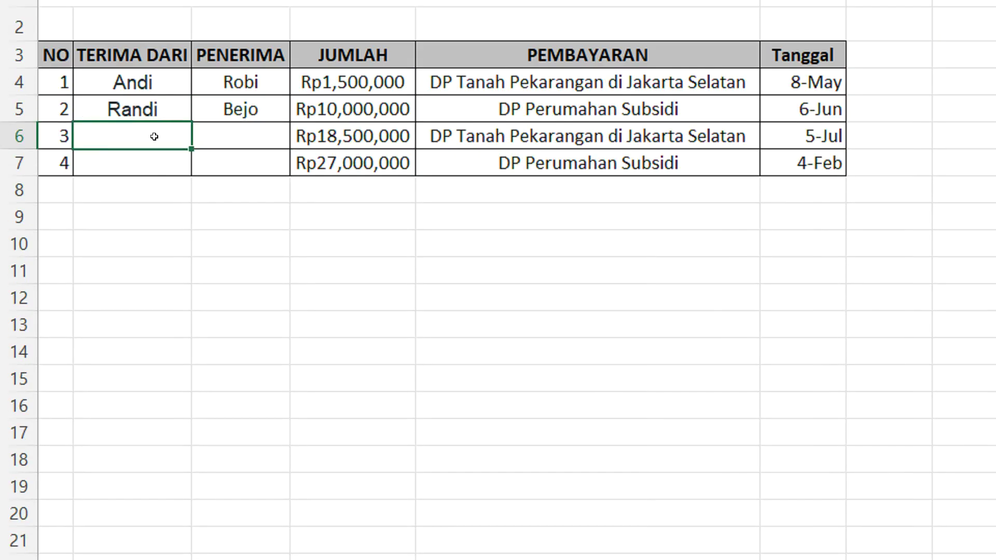
pyautogui.write('Sa')
pyautogui.press('BackSpace')
pyautogui.write('sa')
pyautogui.click(210, 137)
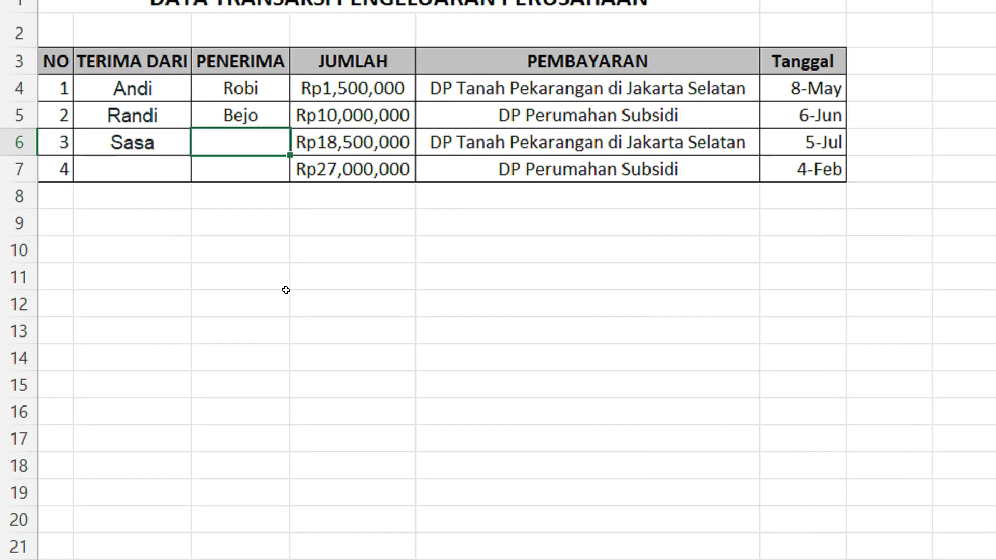
pyautogui.write('Rumy')
pyautogui.press('Return')
# - Enter the payer's and recipient's names for transaction 4 in cells B7 and C7
pyautogui.click(159, 158)
pyautogui.write('Angga')
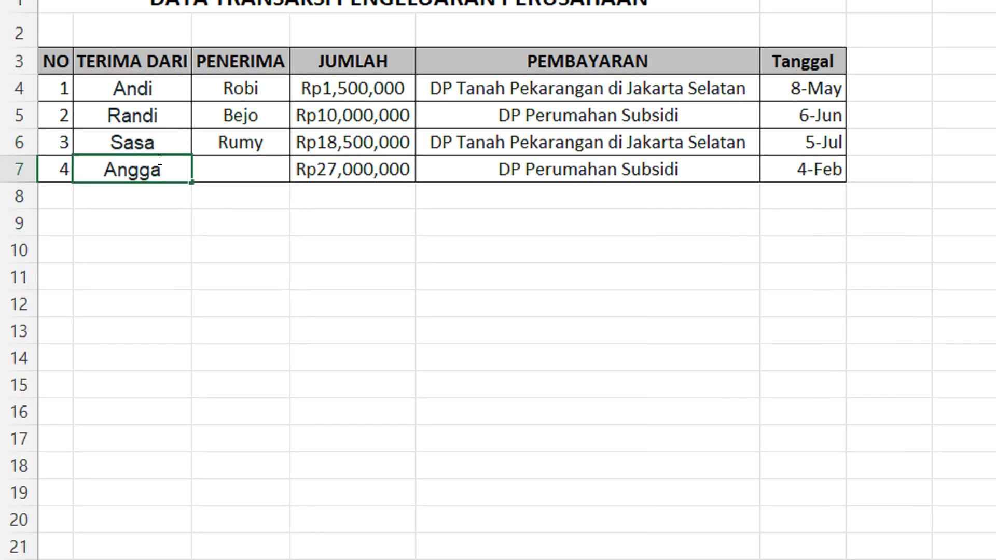
pyautogui.press('Tab')
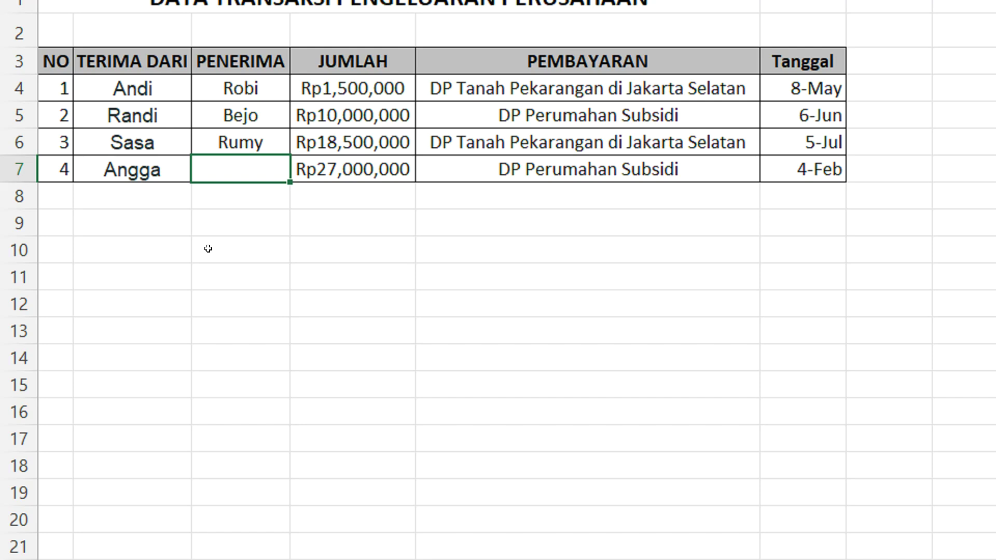
pyautogui.write('Budi')
pyautogui.press('Return')
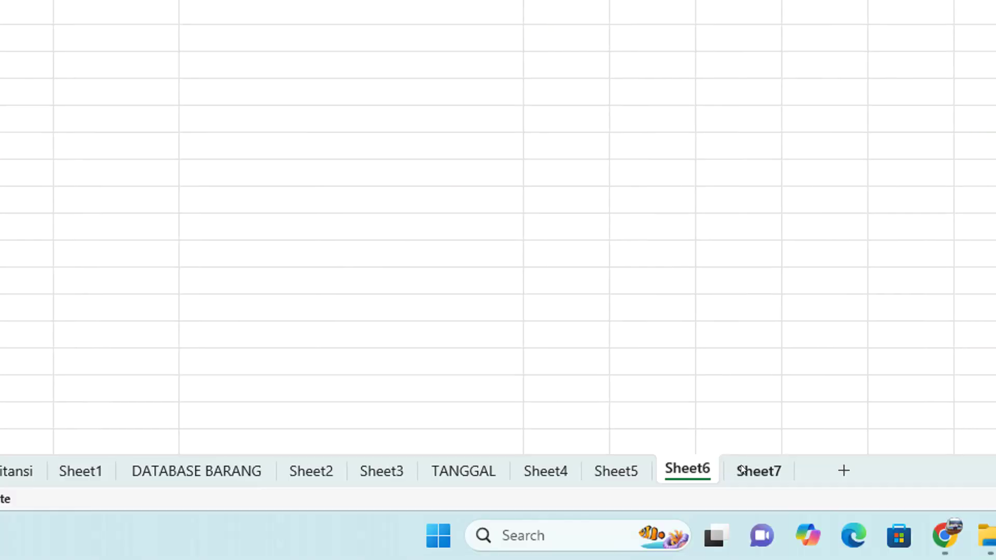
# - Go back to Sheet7 and check whether the linked picture reflects the names entered for transactions 3 and 4
pyautogui.click(757, 471)
pyautogui.hotkey('ctrl', 'v')
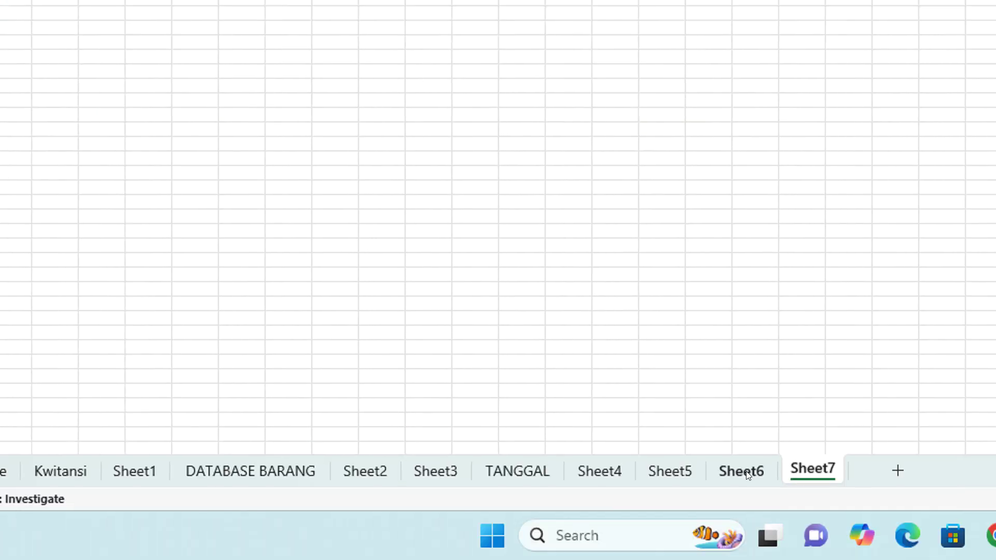
# - Return to Sheet6, select cell D11 below the table, and bring the custom Camera command into view
pyautogui.click(740, 467)
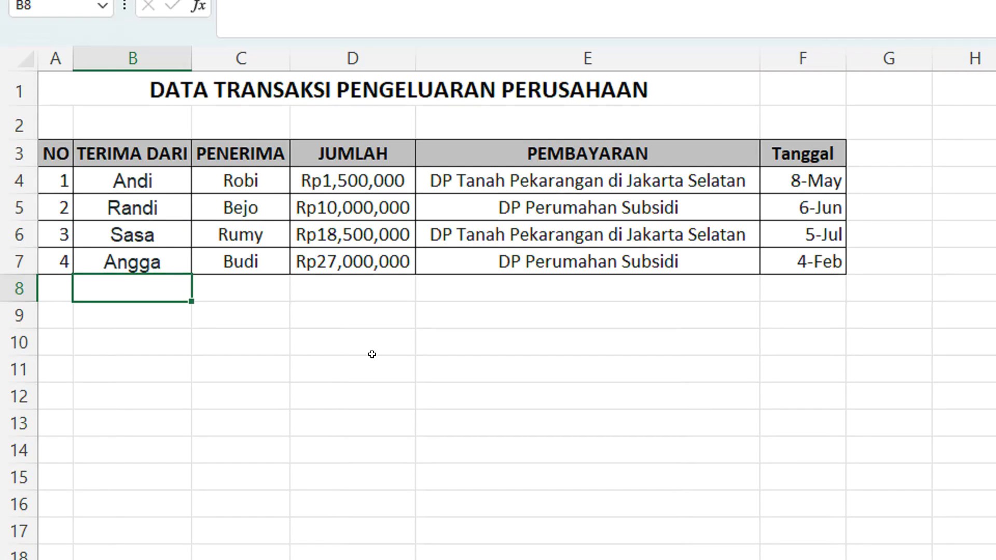
pyautogui.click(373, 363)
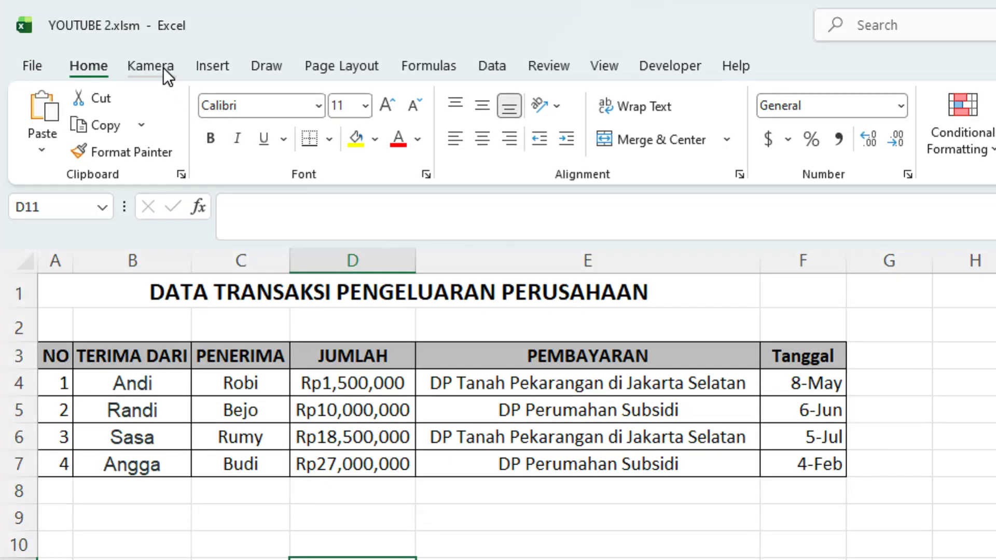
pyautogui.click(156, 69)
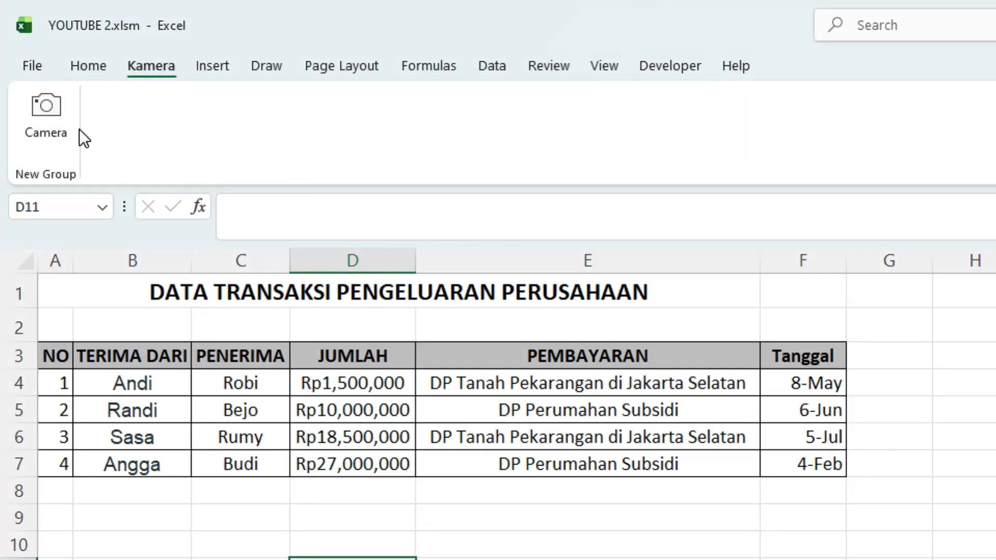